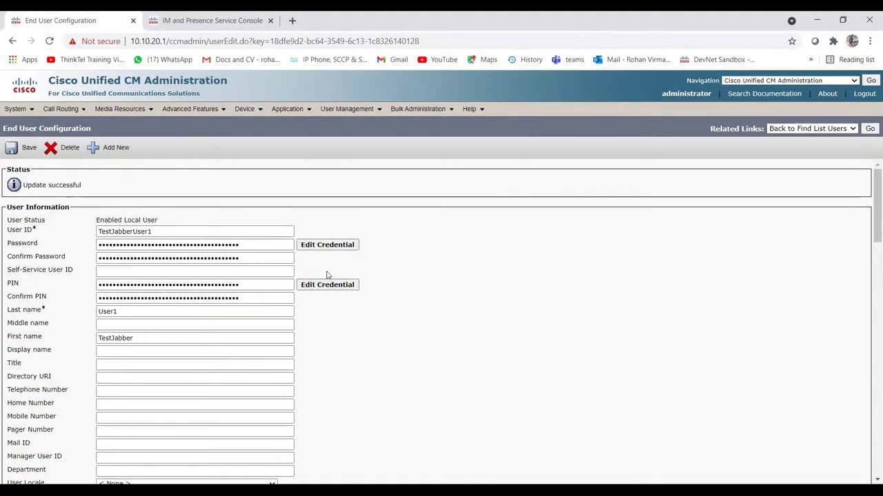
From Device > Phone, start adding a new phone via Add New
mouse_move(244, 118)
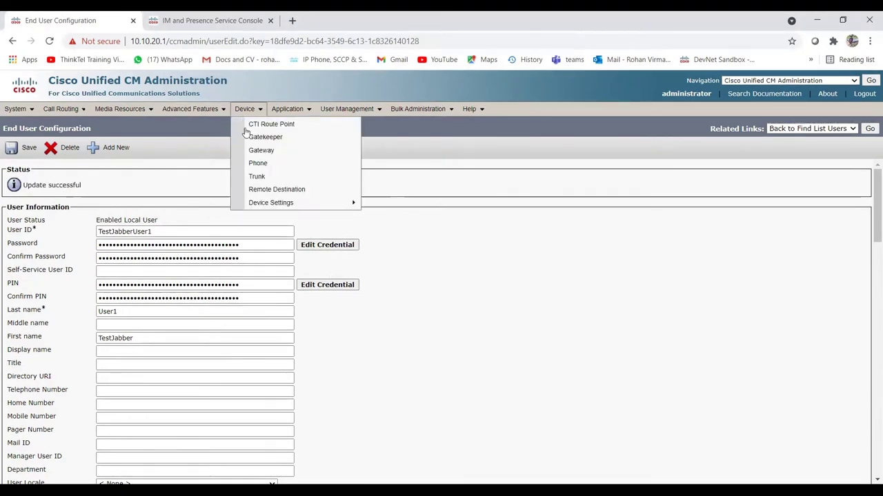
click(250, 167)
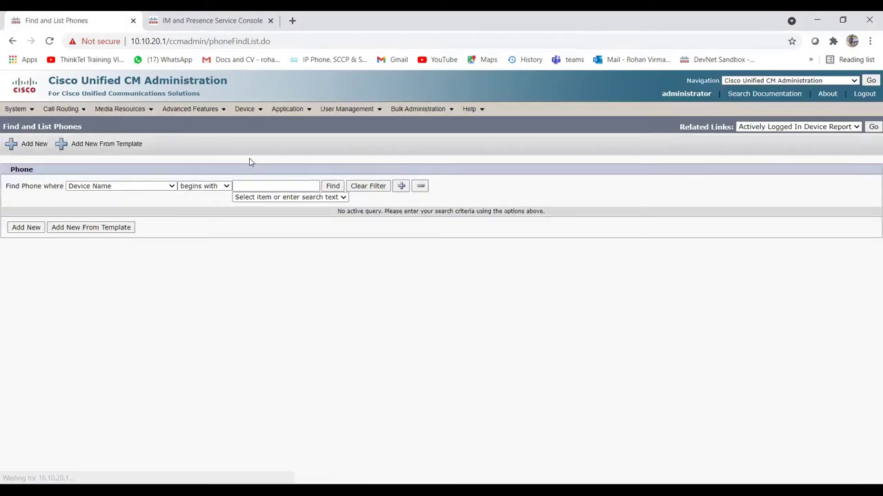
click(31, 232)
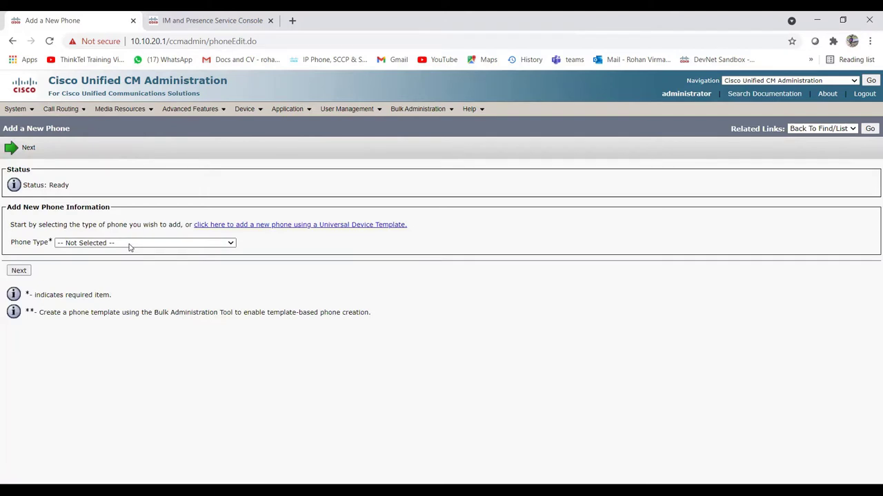
Choose Cisco Unified Client Services Framework from the Phone Type list and continue with Next
click(130, 247)
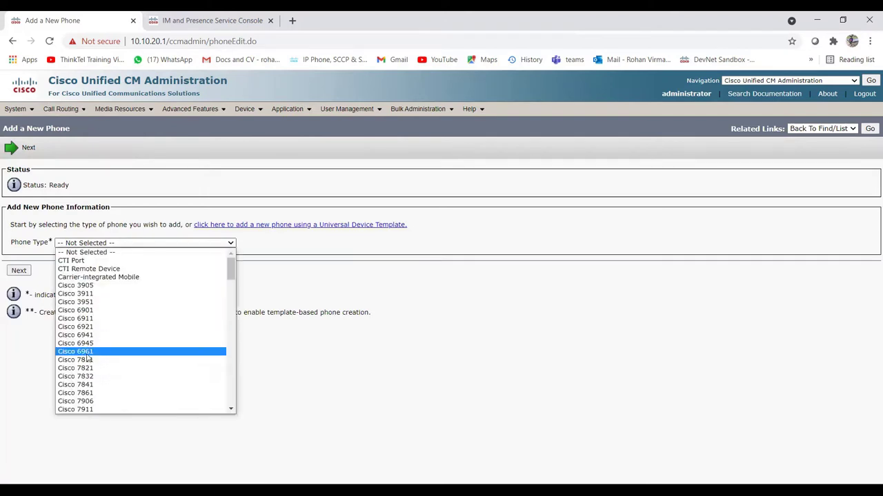
scroll(88, 353, down, 5)
scroll(87, 348, down, 5)
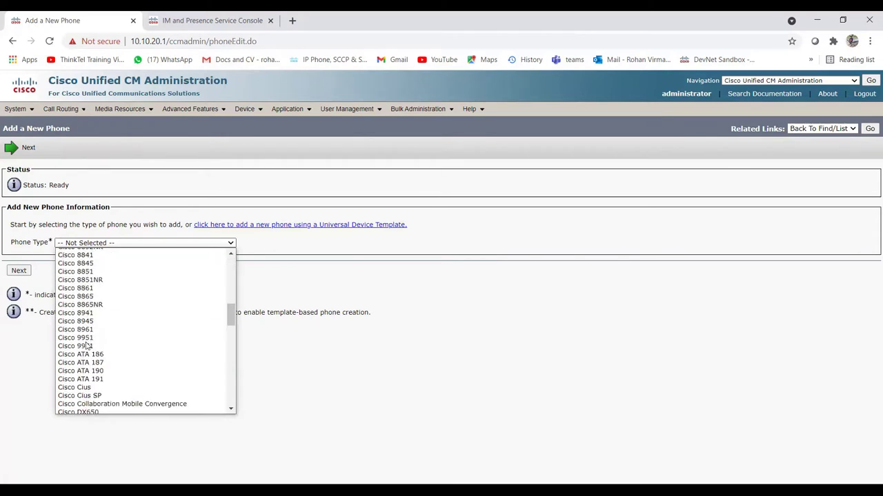
scroll(88, 317, down, 3)
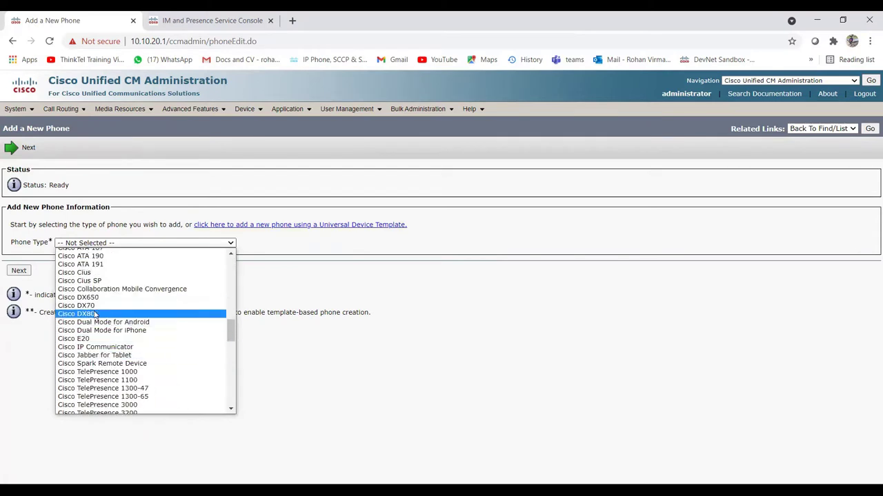
scroll(96, 334, up, 5)
scroll(95, 334, down, 5)
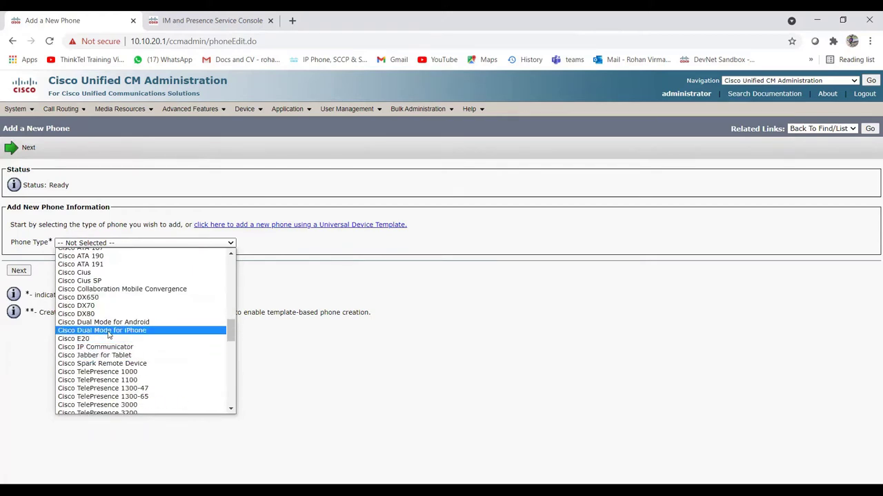
scroll(108, 335, down, 5)
scroll(109, 334, up, 5)
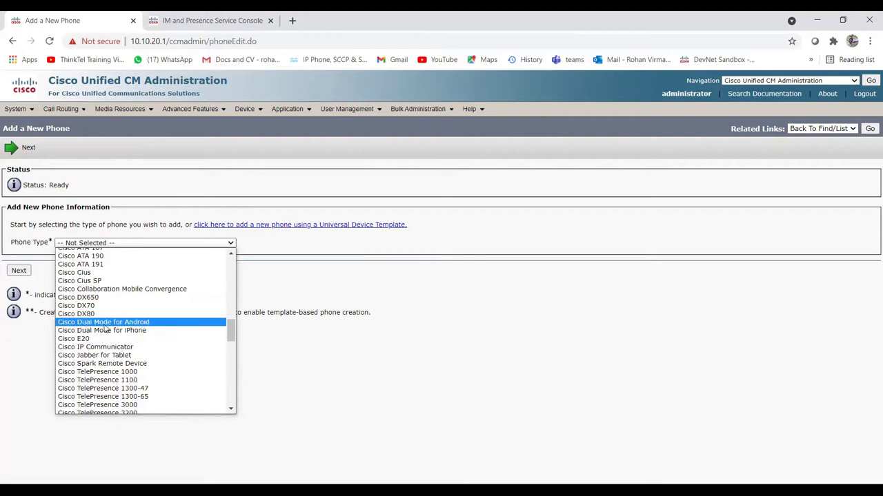
scroll(105, 329, down, 10)
scroll(104, 328, down, 5)
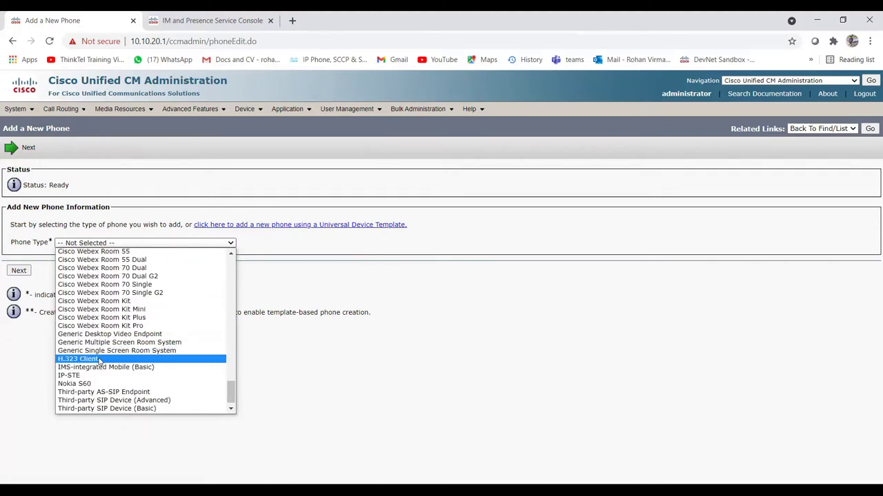
scroll(101, 352, down, 1)
scroll(101, 376, up, 15)
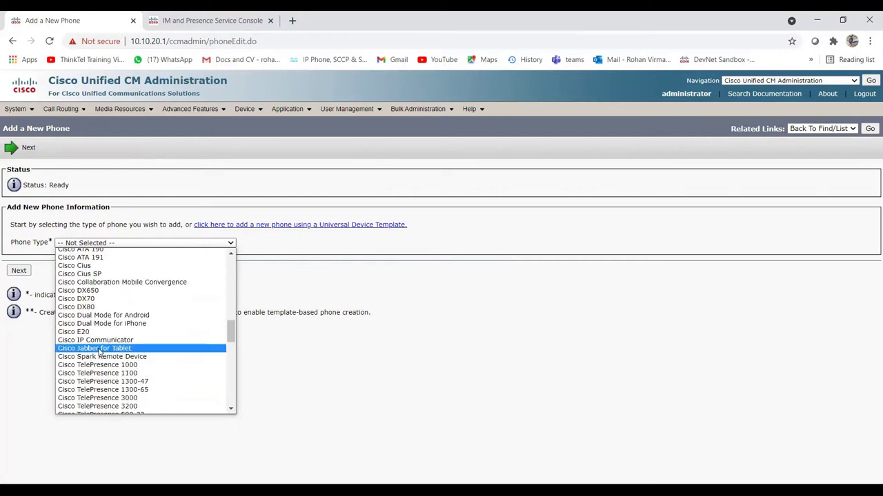
scroll(102, 376, up, 8)
scroll(98, 336, up, 8)
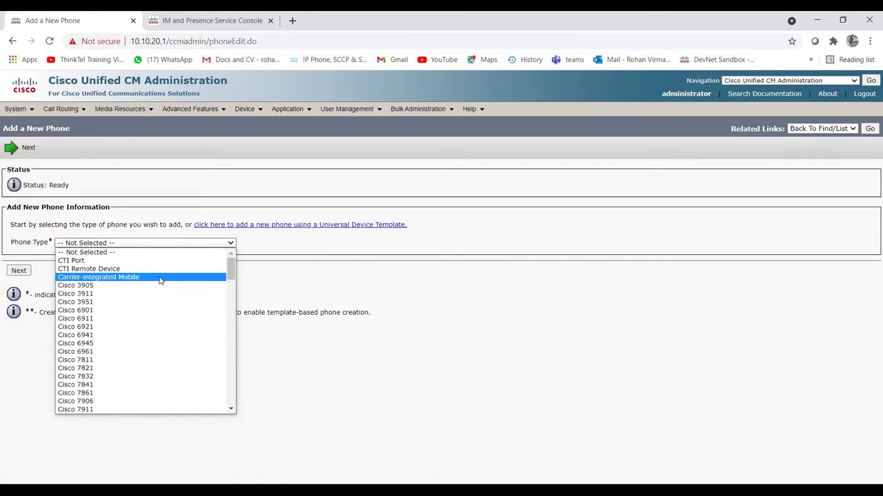
scroll(122, 337, down, 5)
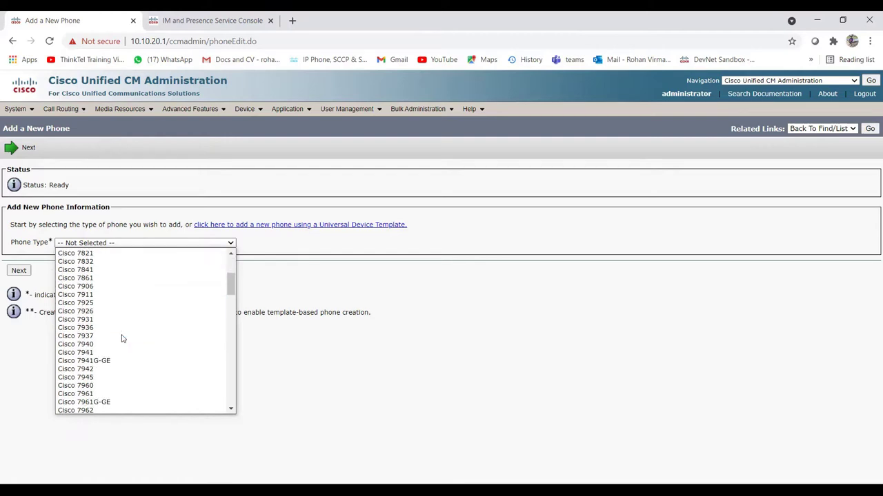
scroll(122, 337, down, 5)
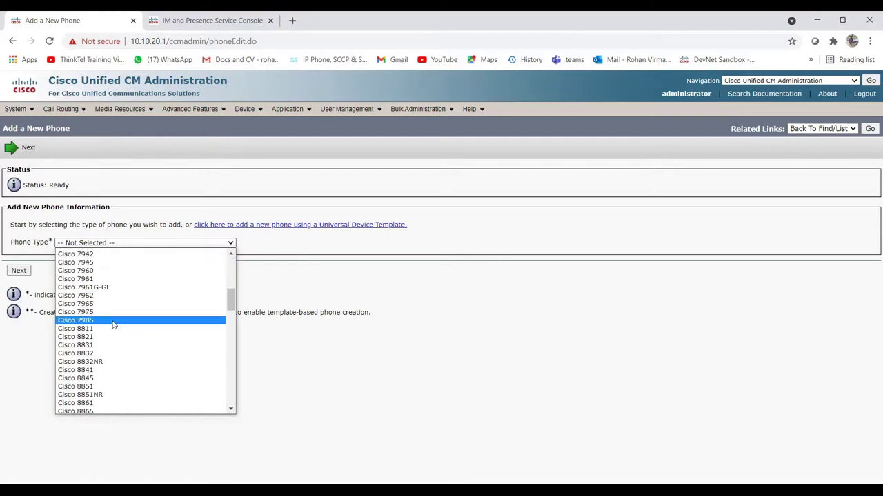
scroll(114, 323, down, 5)
scroll(105, 318, down, 5)
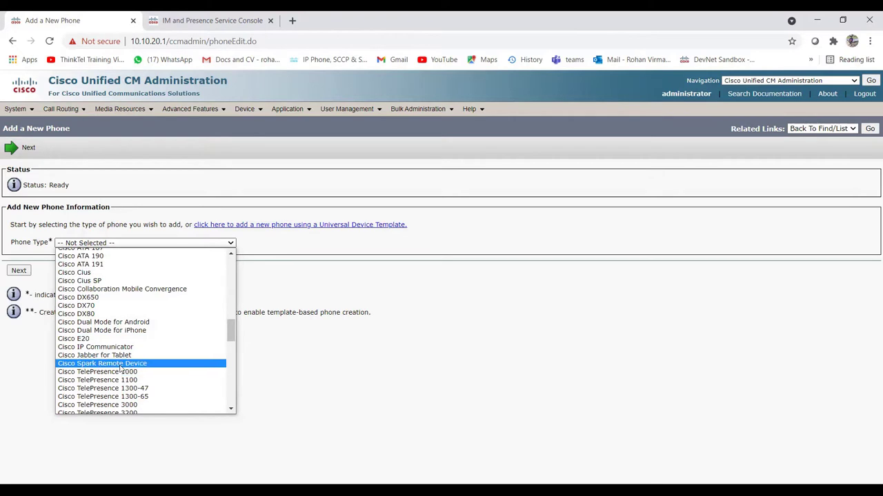
scroll(117, 317, down, 5)
scroll(113, 320, down, 9)
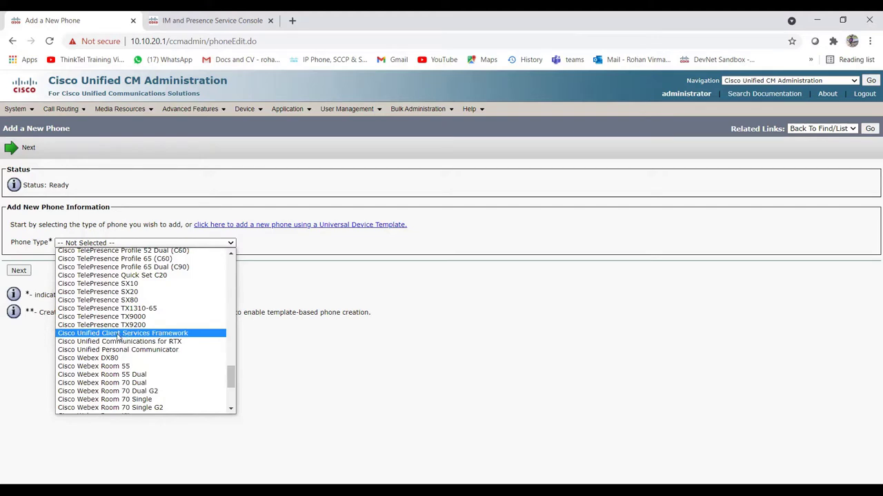
click(120, 335)
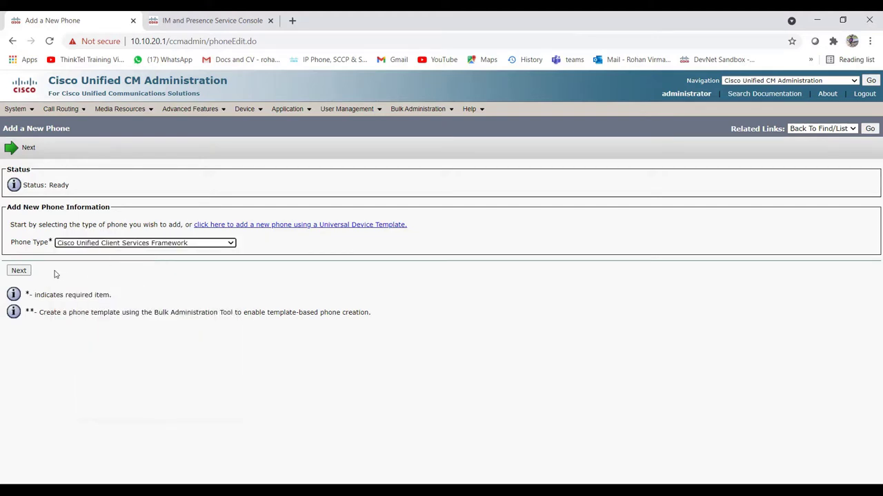
click(18, 272)
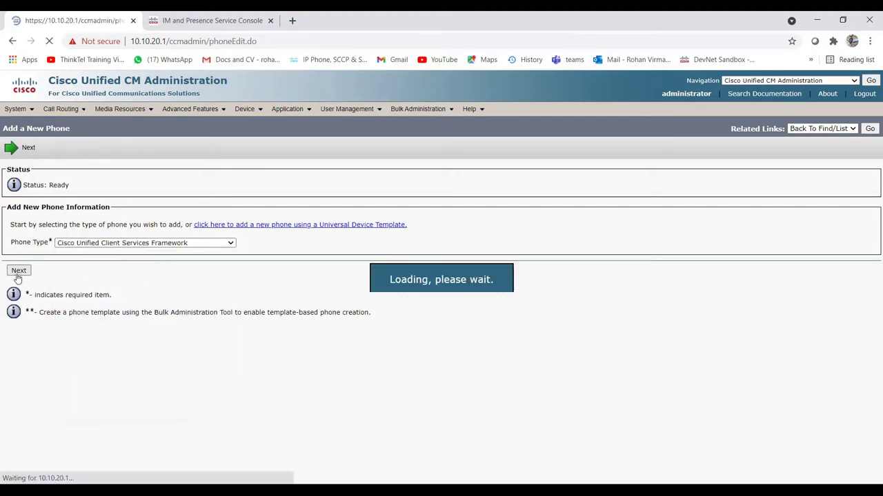
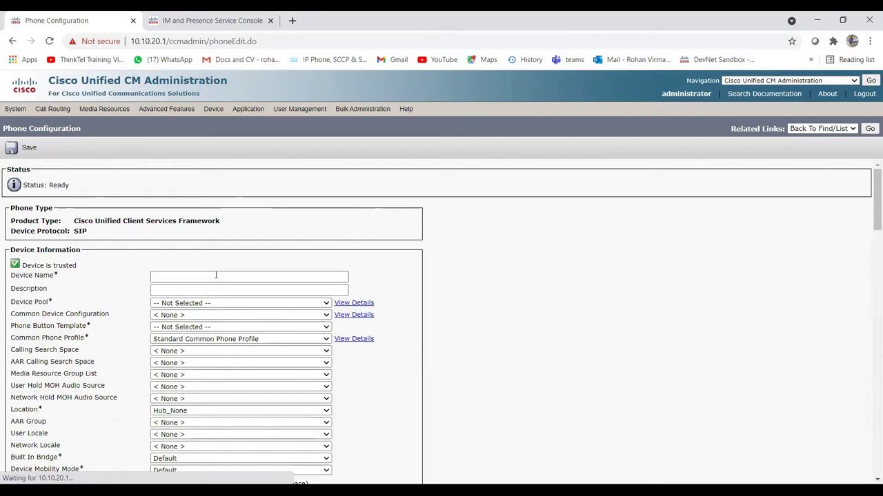
Name the new phone CSFuser1 and set its device pool to Default
click(215, 276)
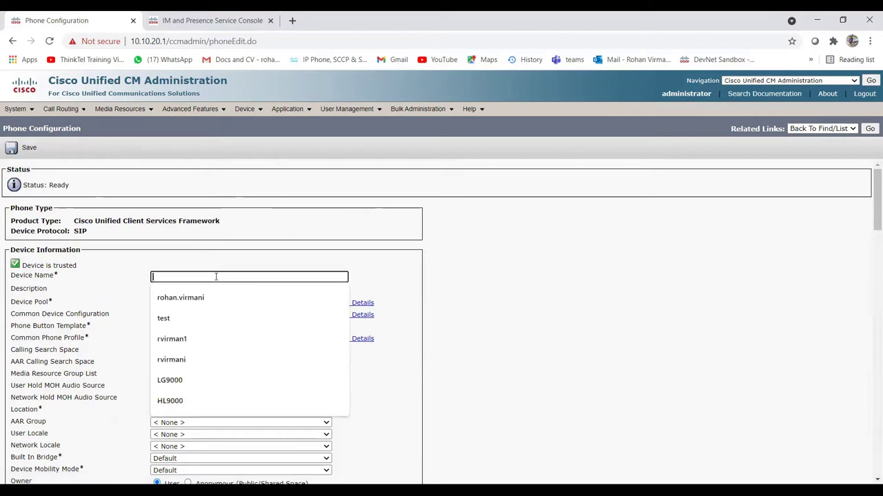
text(CS)
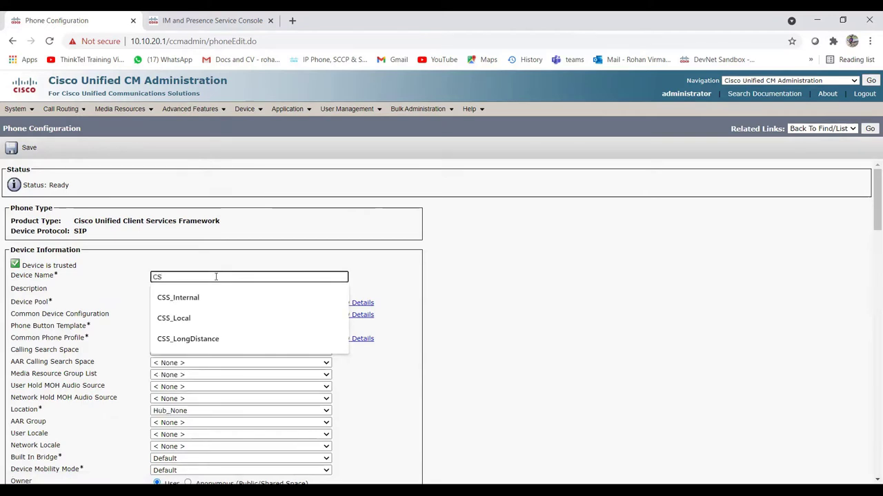
text(Fuse)
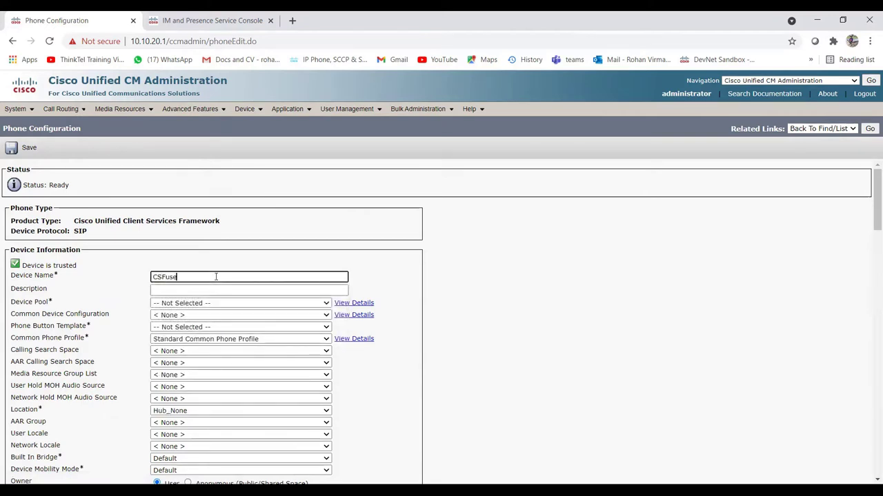
double_click(216, 277)
click(202, 290)
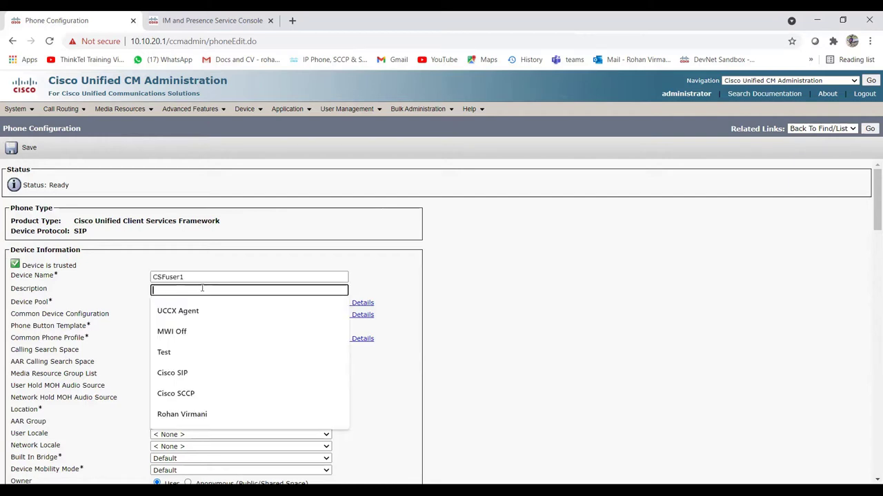
click(440, 304)
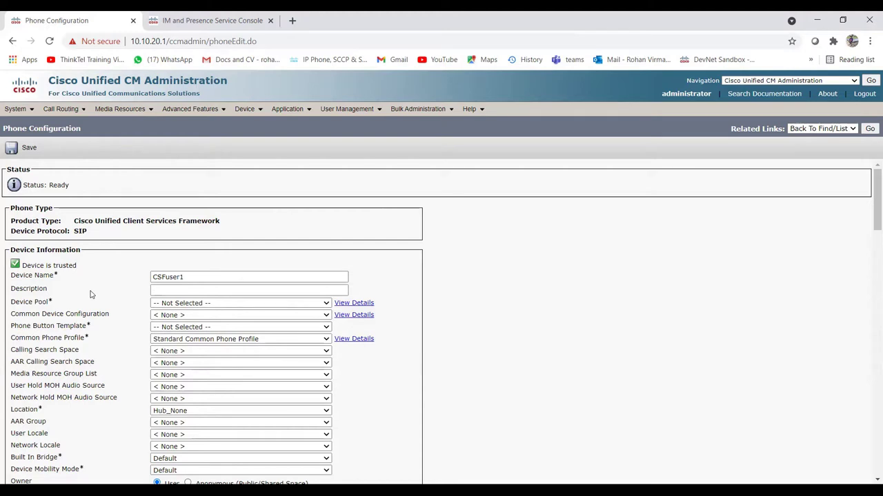
click(204, 304)
click(172, 321)
scroll(127, 315, down, 1)
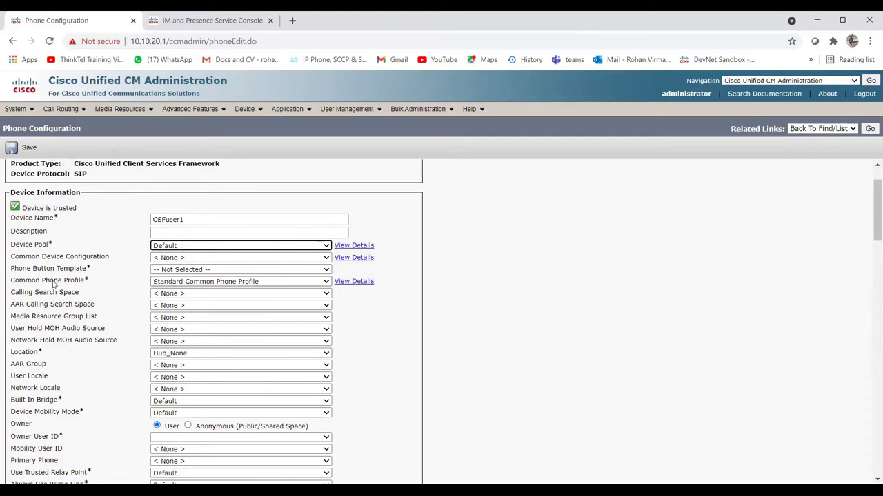
Use the Standard Client Services Framework button template and keep the calling search space at None
click(186, 269)
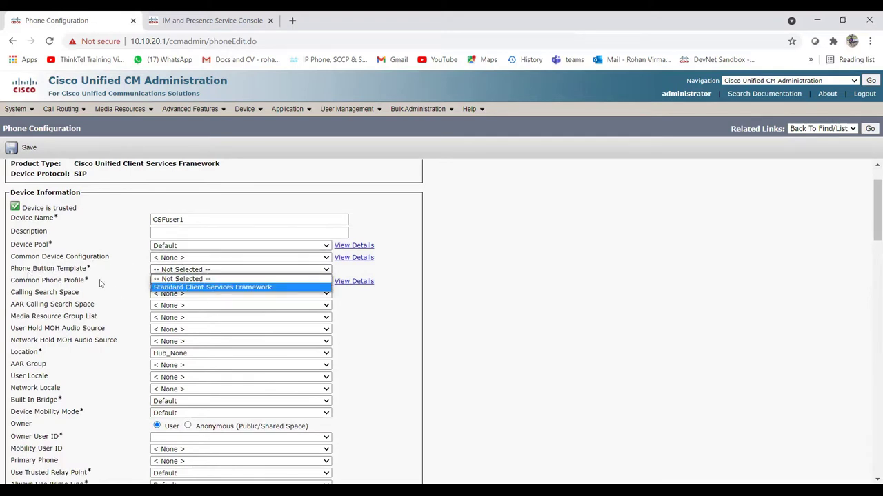
click(216, 288)
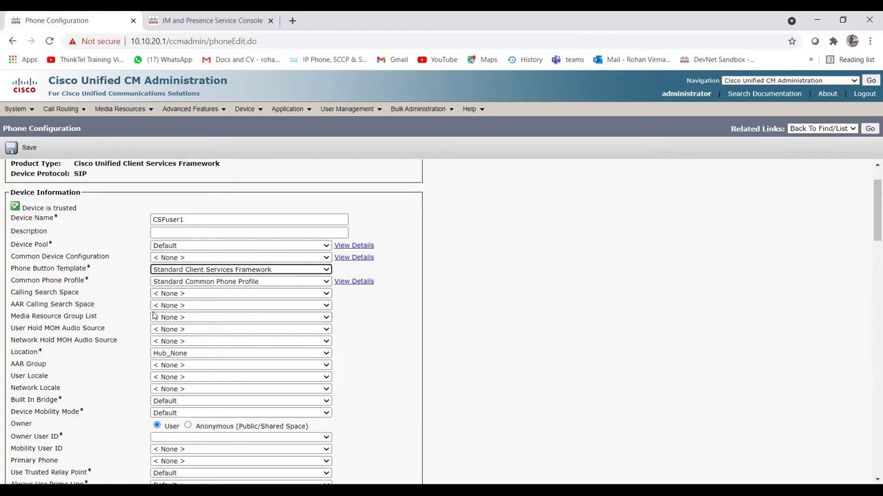
click(184, 295)
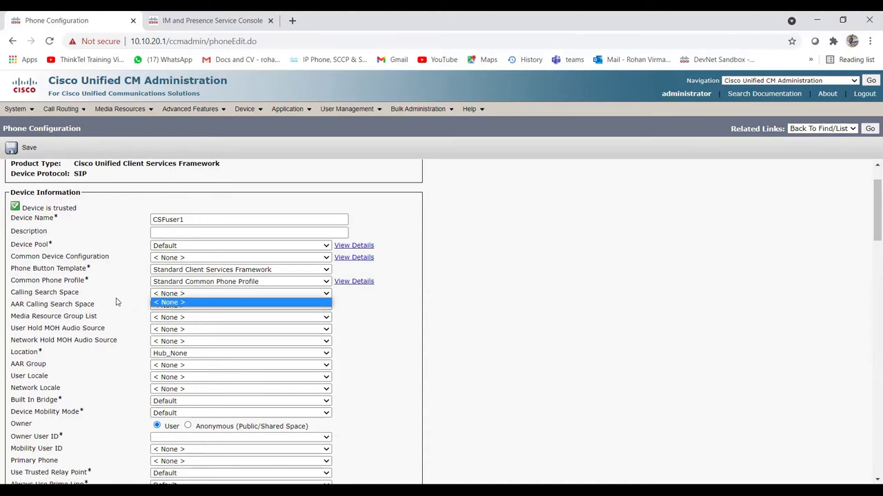
click(109, 299)
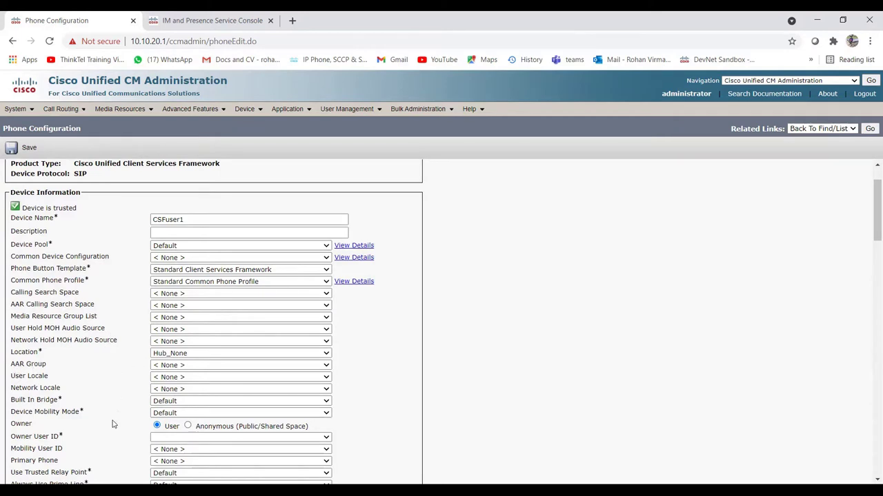
Make the test Jabber user the phone's Owner User ID
scroll(120, 388, down, 1)
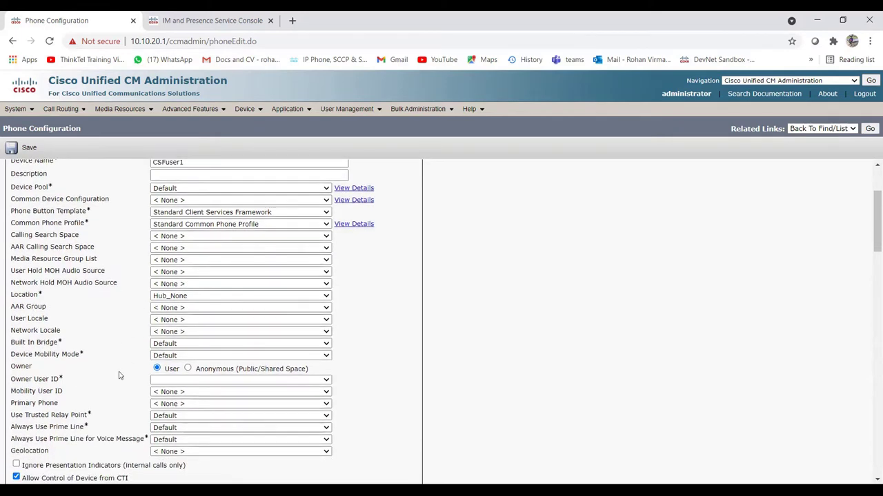
click(325, 380)
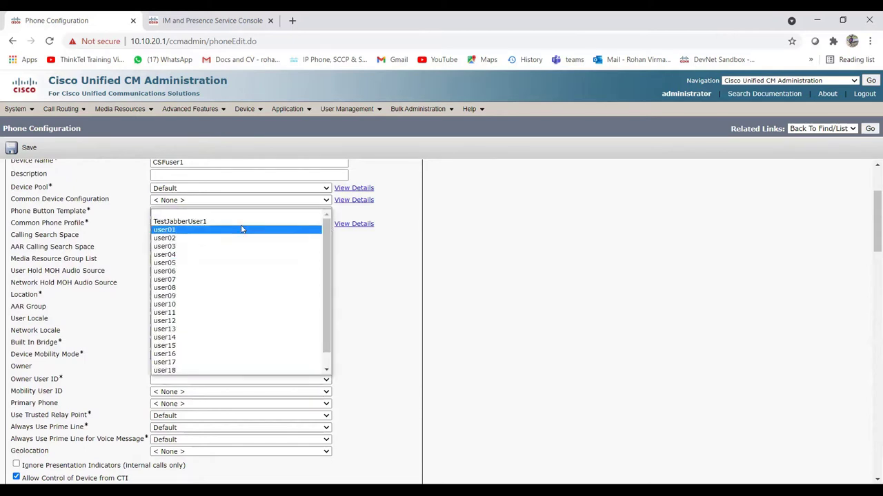
scroll(213, 302, down, 1)
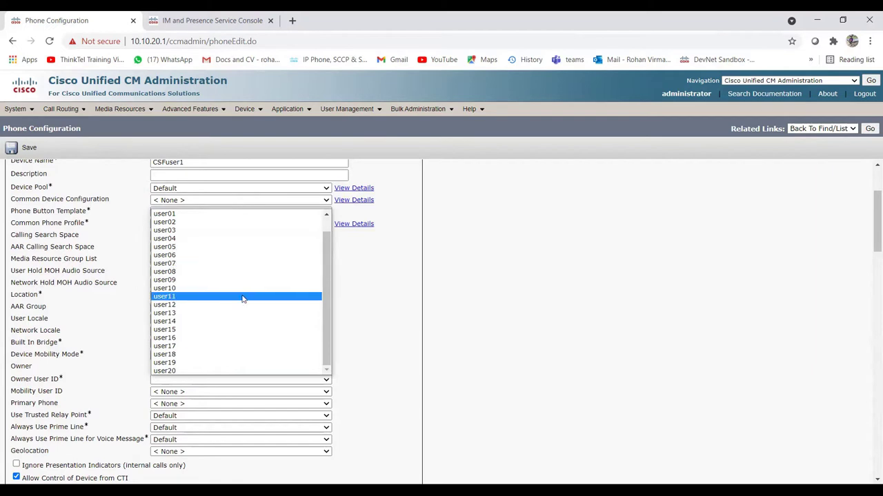
scroll(237, 298, up, 1)
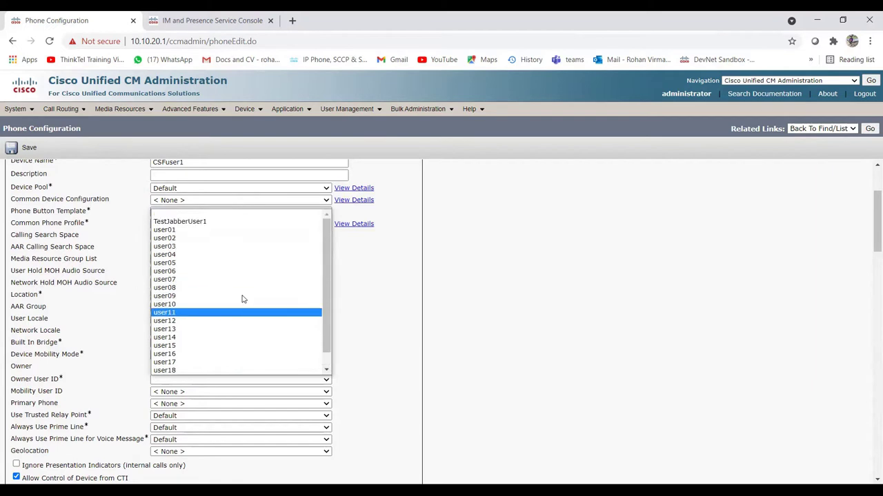
click(199, 224)
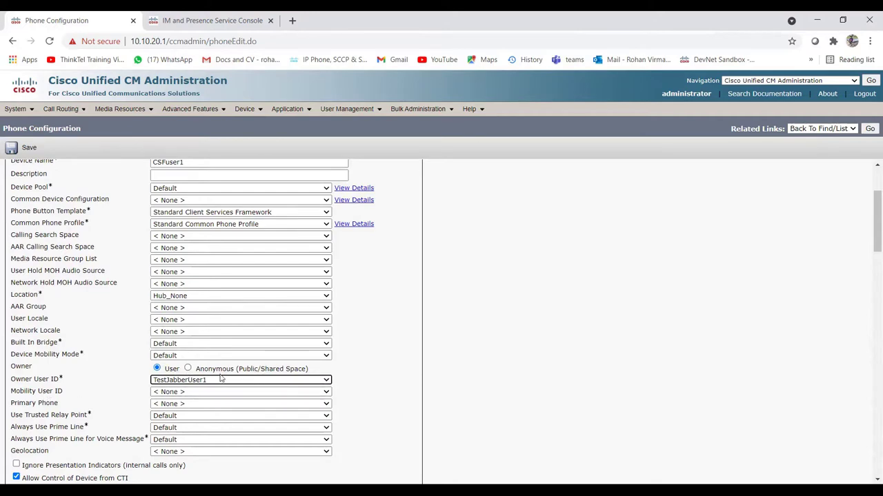
scroll(138, 371, down, 2)
Try saving the phone and dismiss the missing required fields warning
scroll(137, 370, down, 10)
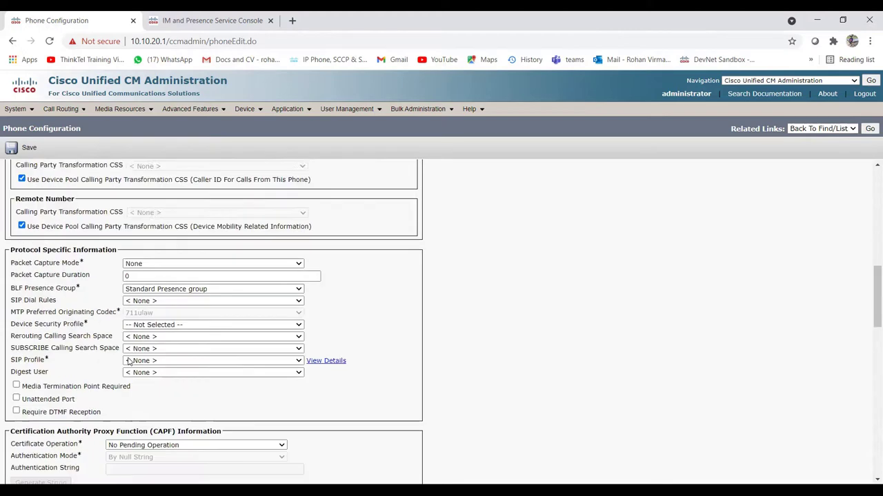
scroll(107, 298, up, 5)
scroll(107, 298, down, 15)
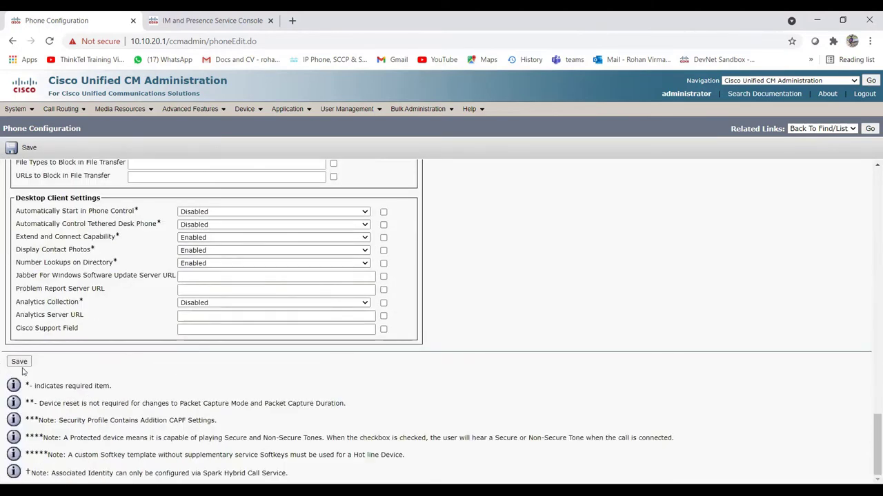
click(19, 361)
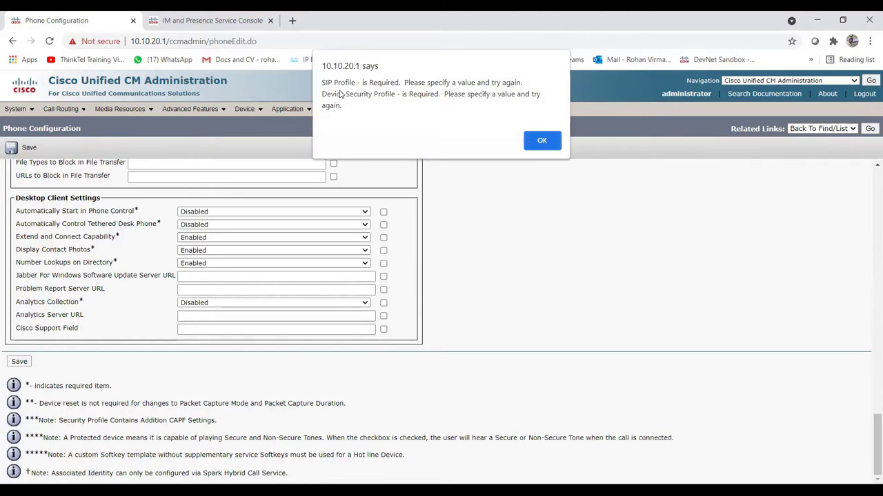
click(542, 139)
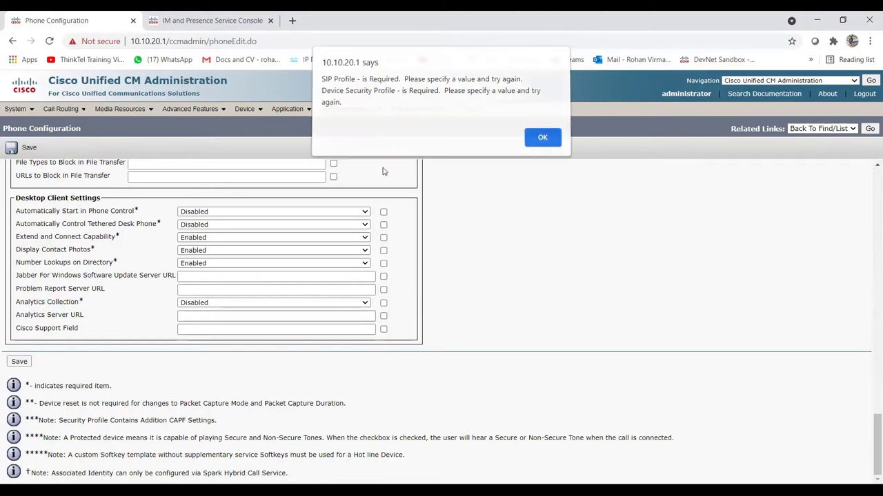
scroll(111, 289, up, 2)
scroll(116, 304, up, 3)
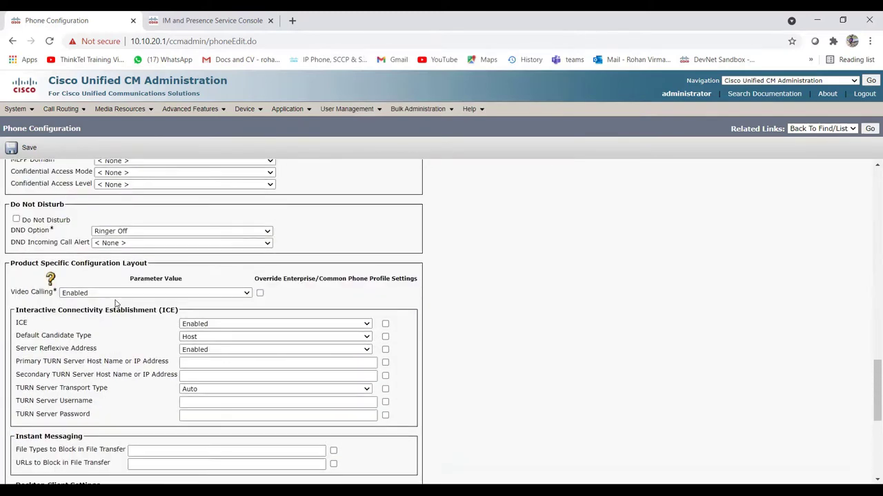
scroll(91, 353, up, 2)
scroll(91, 353, up, 6)
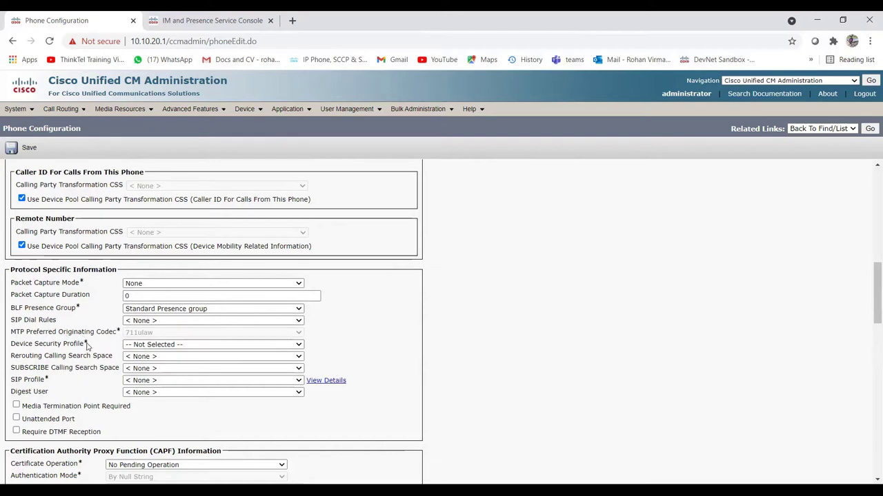
Choose the Standard SIP Non-Secure security profile and Standard SIP Profile, then save the phone
click(182, 347)
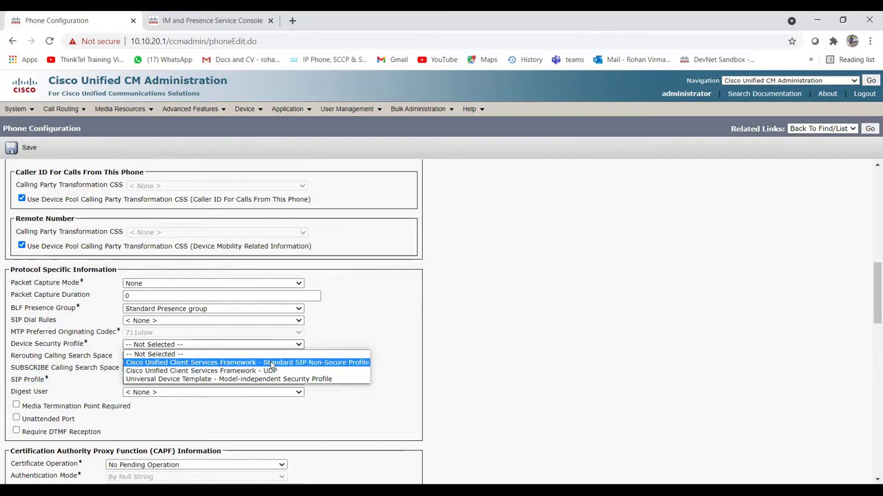
click(223, 363)
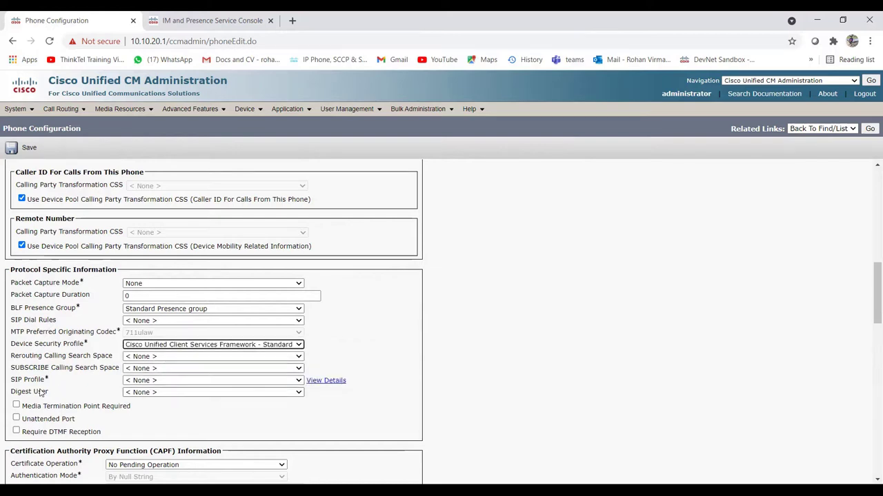
click(164, 380)
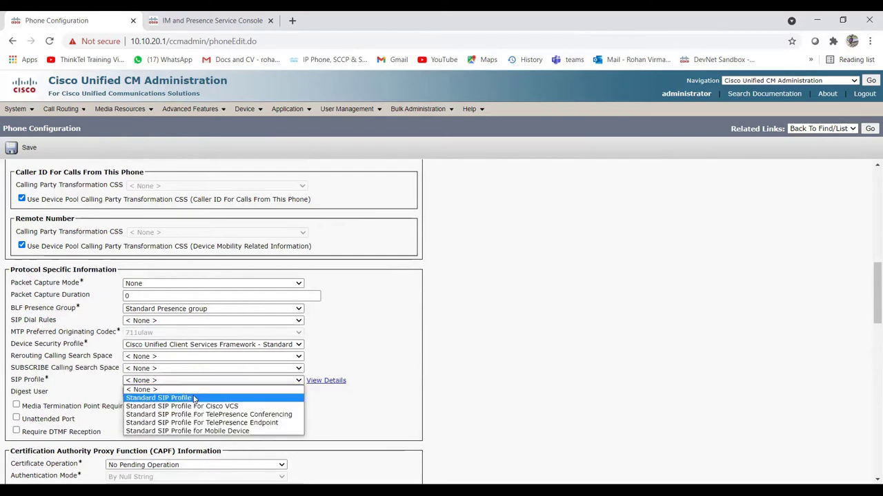
click(193, 400)
scroll(206, 311, down, 15)
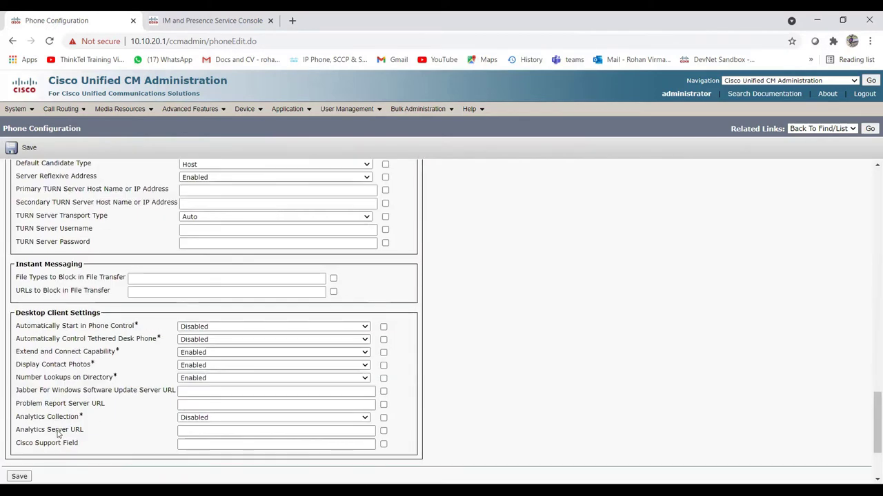
click(21, 477)
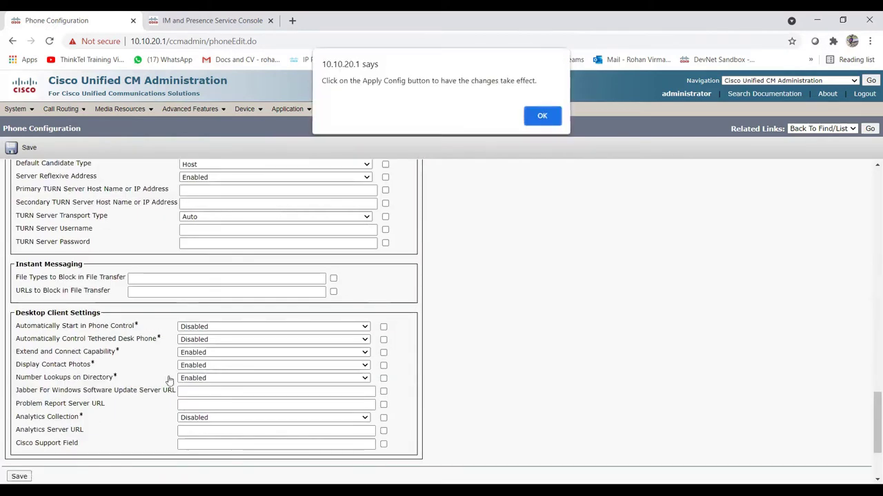
click(543, 117)
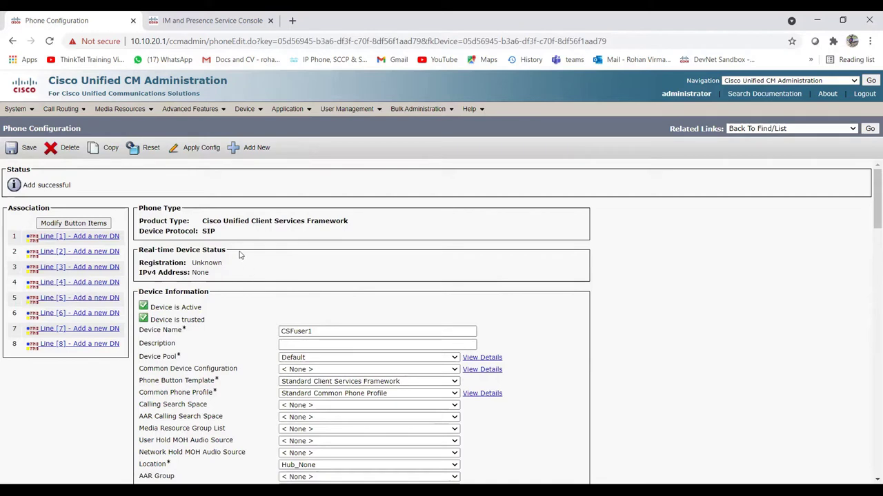
Start adding a new directory number for Line [1] of CSFuser1
click(103, 237)
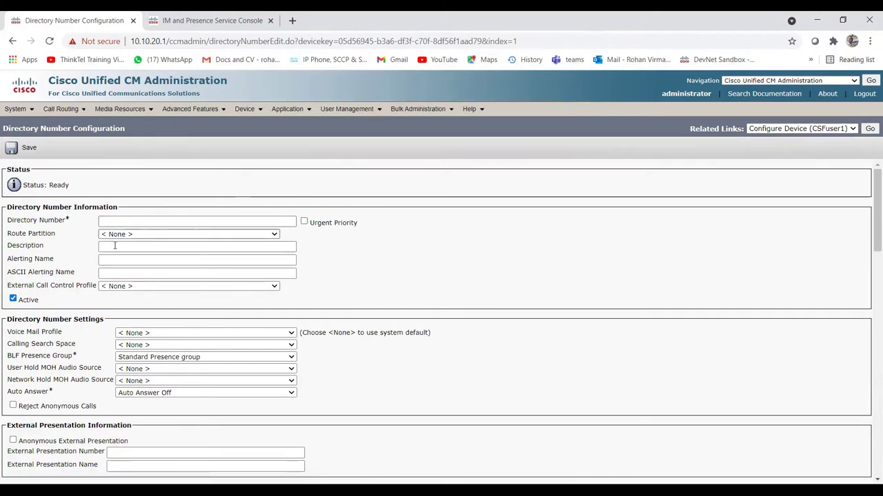
Assign directory number 1009 with no route partition and select associated device TABUSER009
click(275, 235)
click(368, 239)
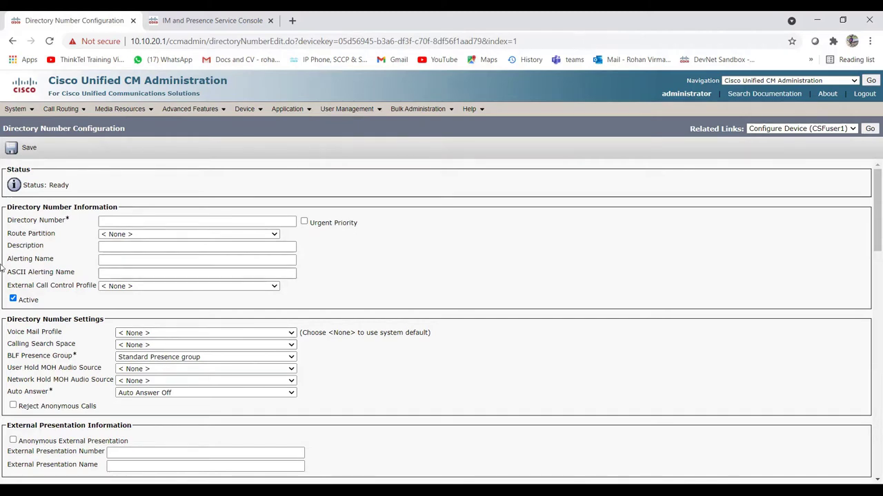
click(133, 219)
text(1009)
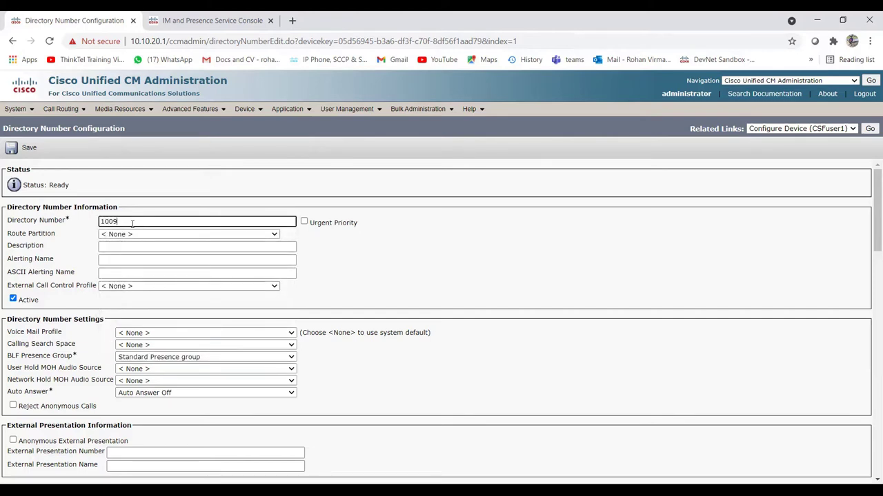
click(412, 245)
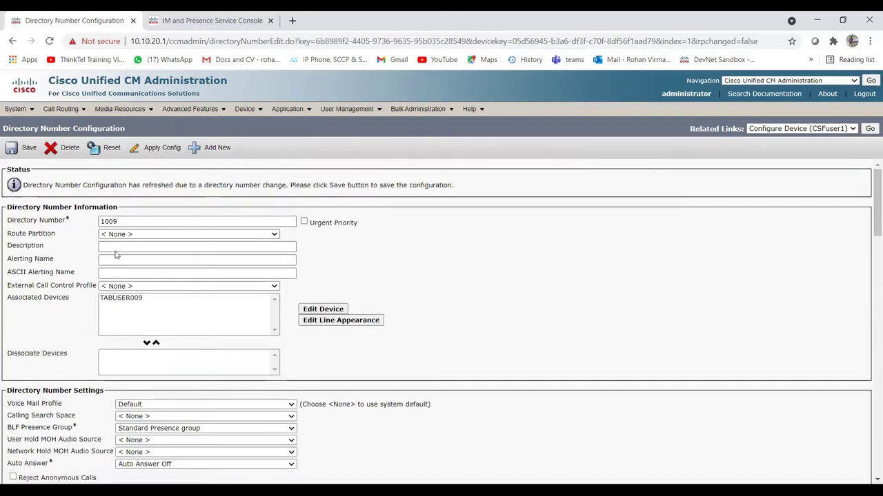
click(133, 298)
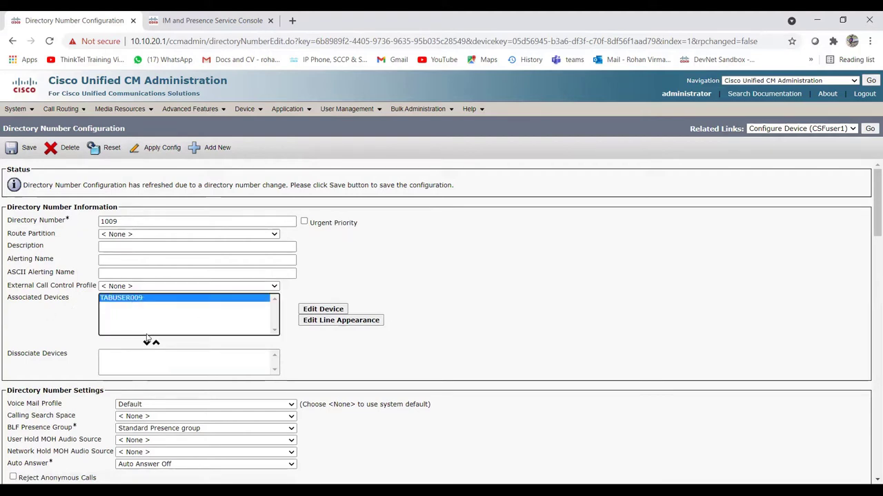
click(366, 280)
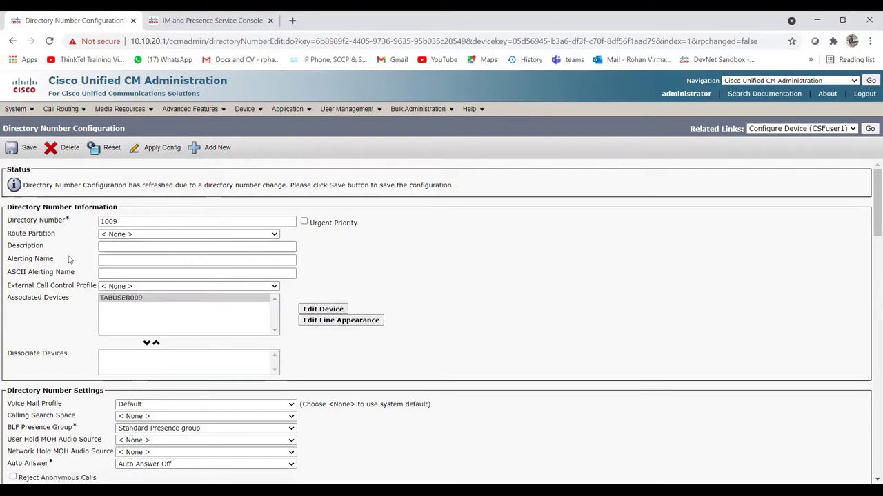
Set Alerting and ASCII Alerting Name to 'Test CSF User' and mark TABUSER009 for dissociation
click(196, 235)
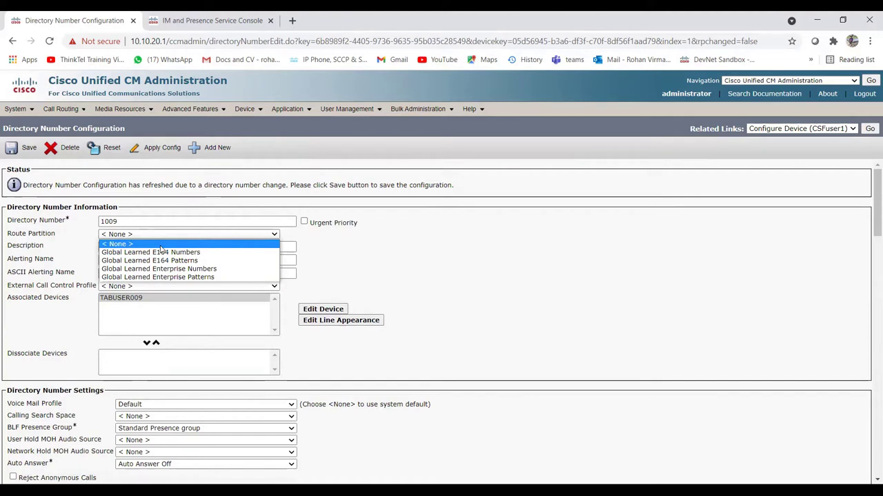
click(160, 245)
click(152, 248)
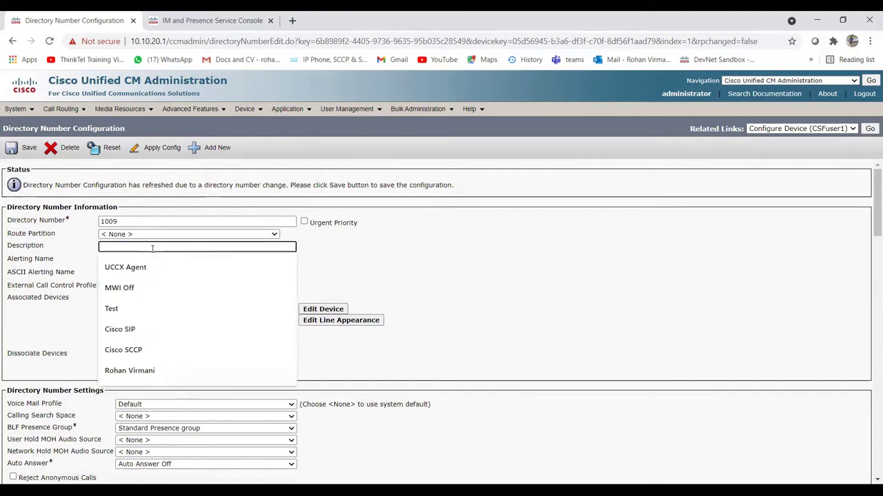
click(144, 256)
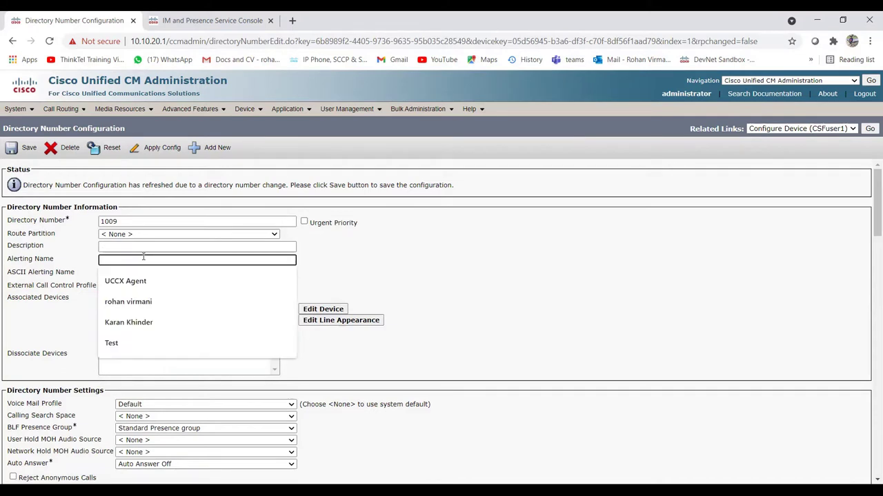
text(Test CSF User)
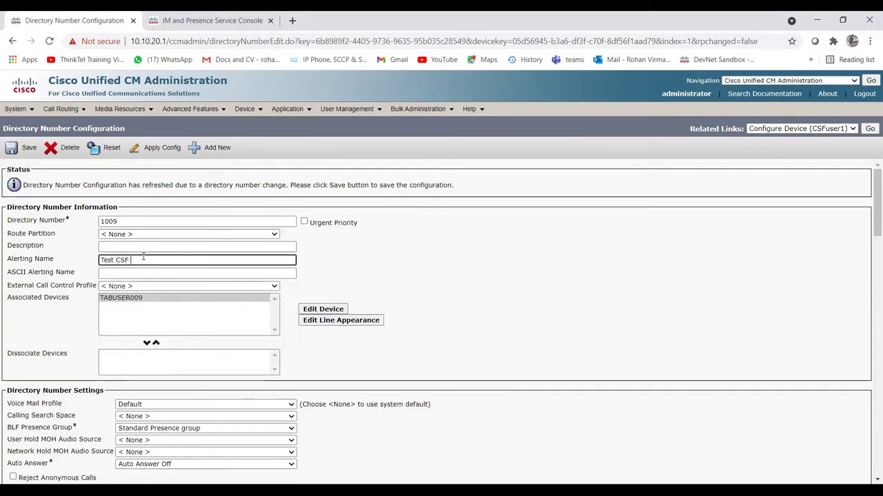
key(Tab)
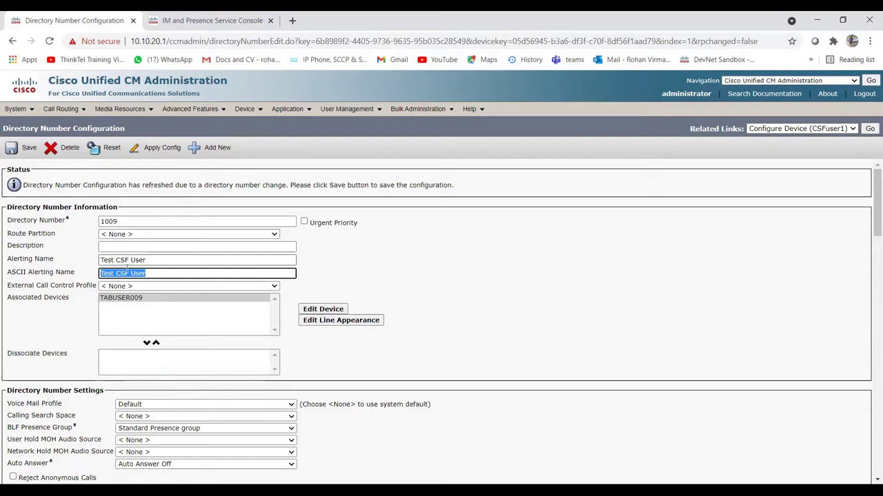
click(154, 298)
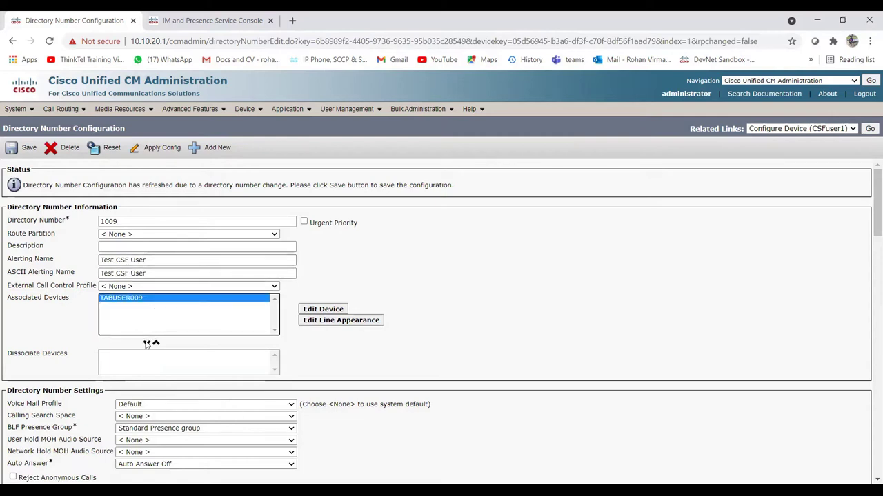
click(146, 344)
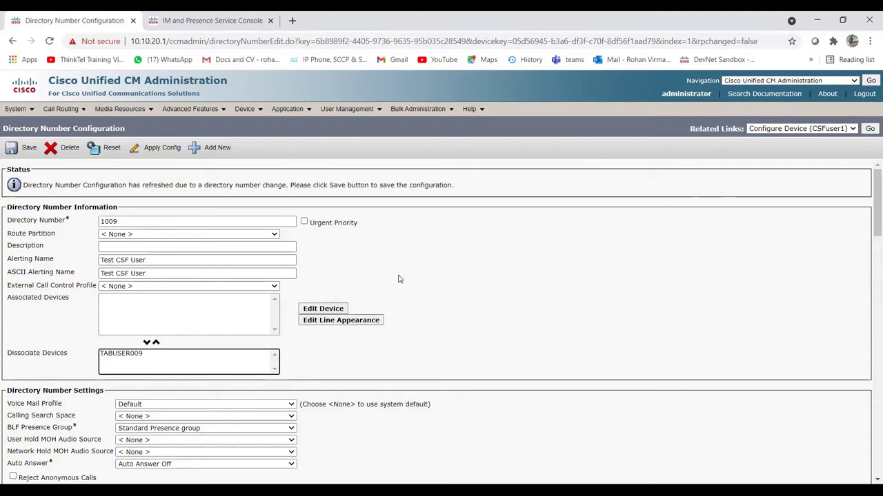
scroll(405, 271, down, 1)
scroll(405, 271, down, 1)
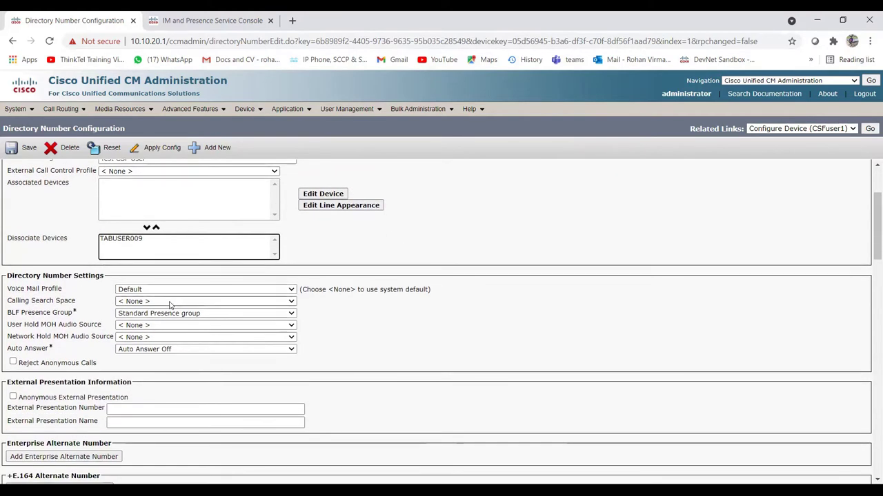
click(131, 302)
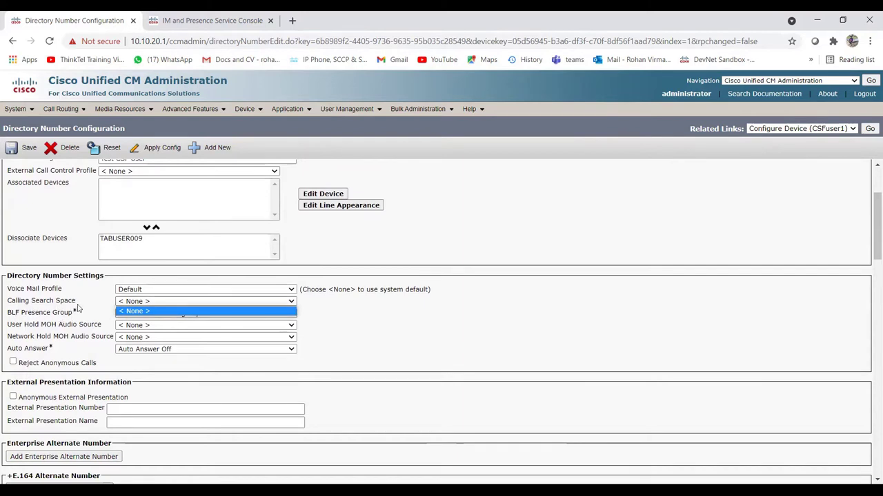
click(163, 304)
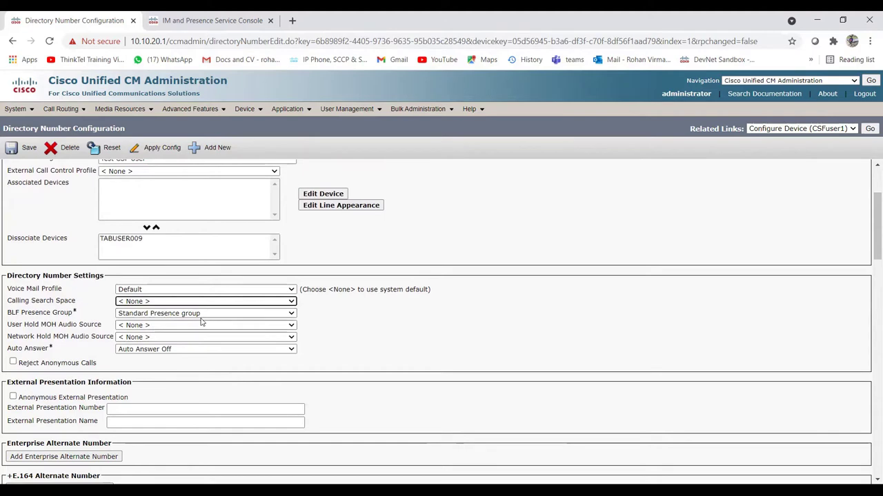
scroll(366, 328, down, 3)
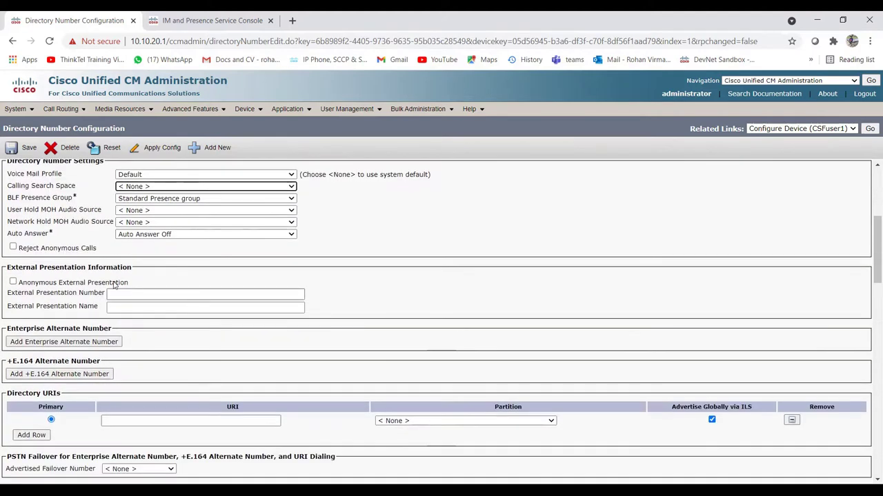
drag(7, 233, 47, 234)
click(158, 235)
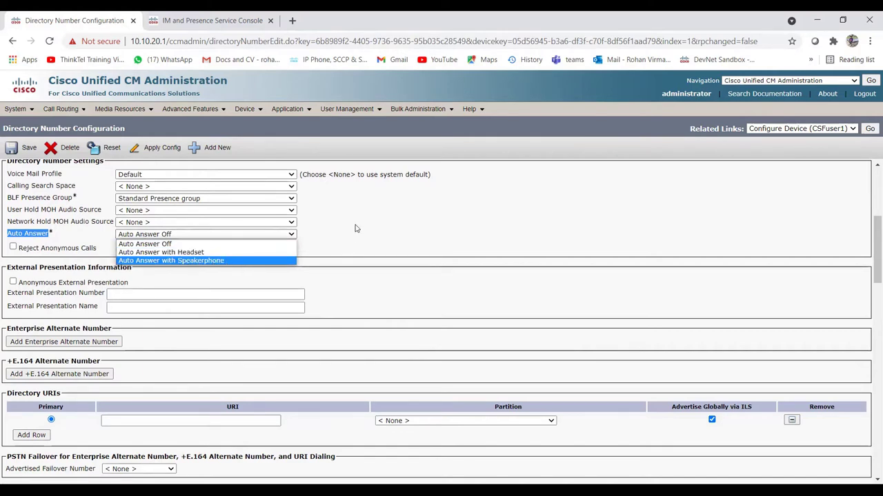
scroll(355, 228, down, 3)
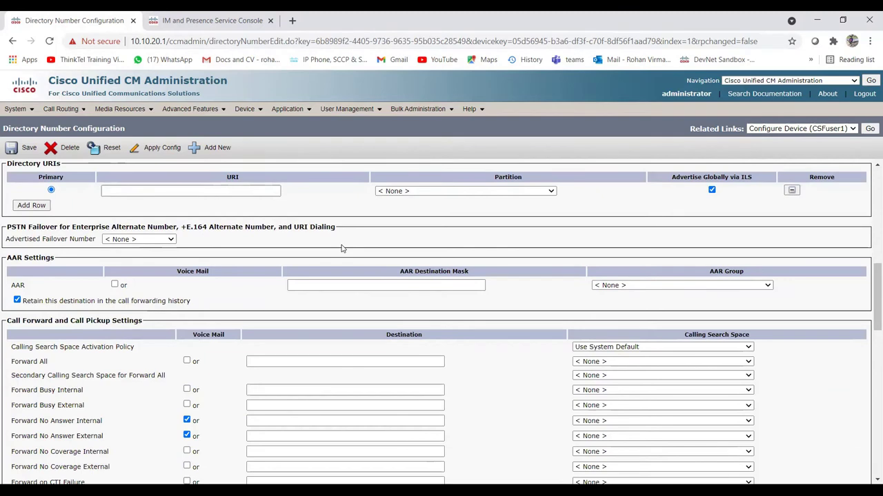
scroll(342, 248, down, 2)
click(341, 245)
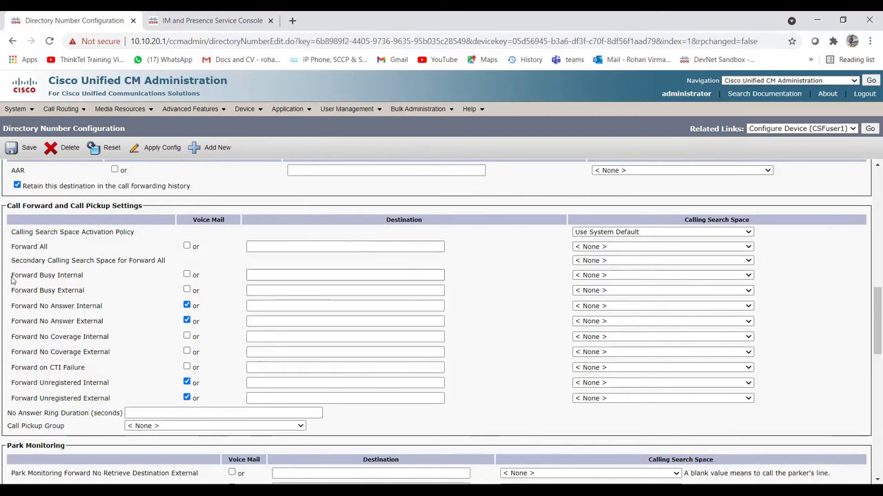
click(187, 247)
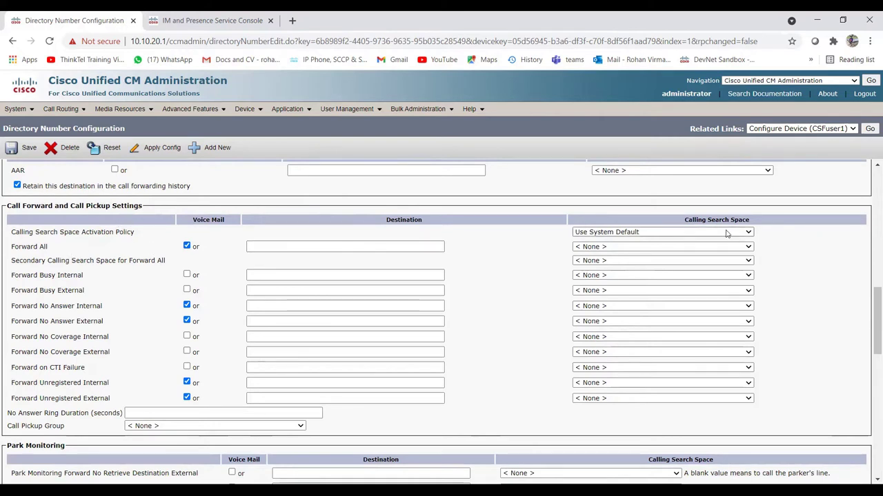
click(643, 247)
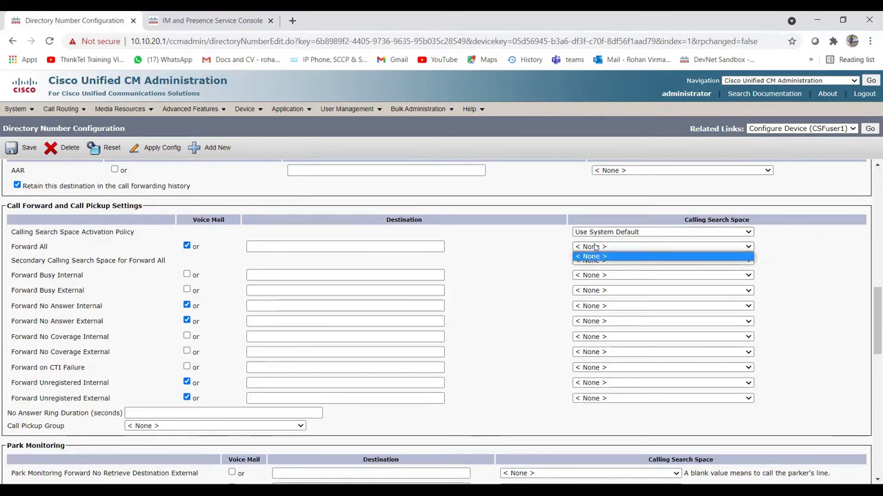
click(535, 257)
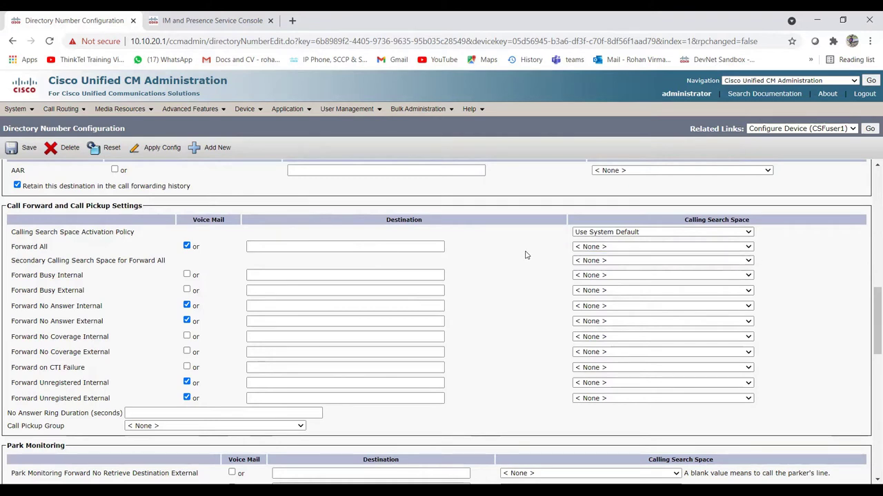
click(187, 245)
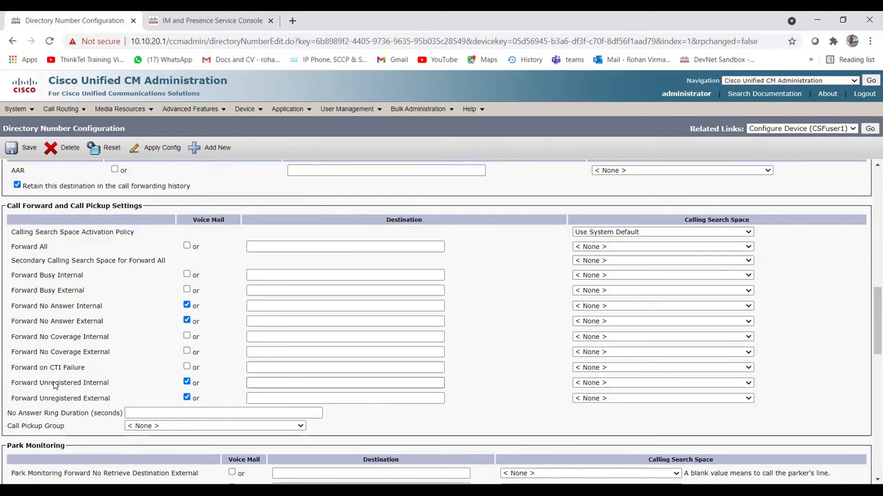
drag(41, 388, 119, 397)
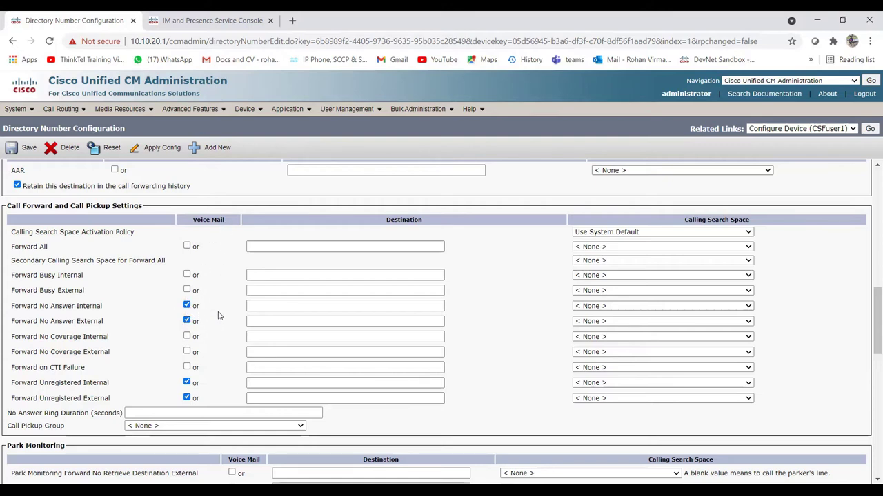
scroll(204, 348, down, 3)
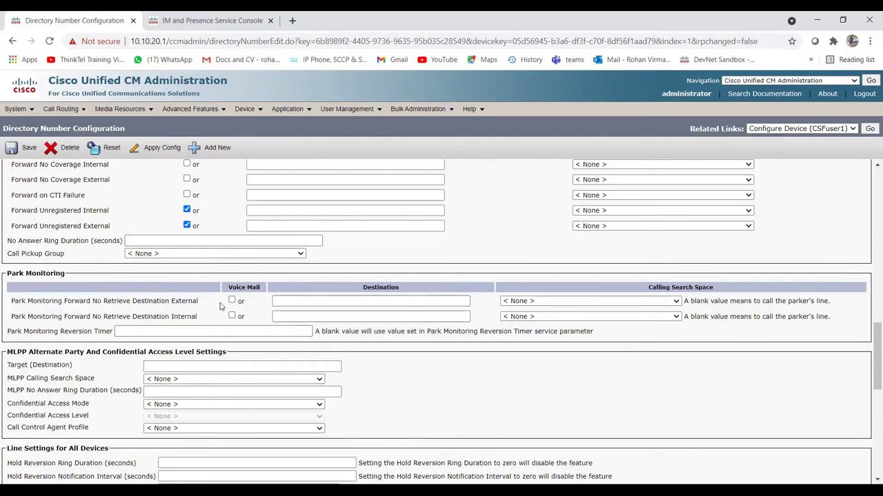
Set line 1's Display and ASCII Display (Caller ID) to 'test Profile'
scroll(146, 312, down, 2)
scroll(147, 311, down, 2)
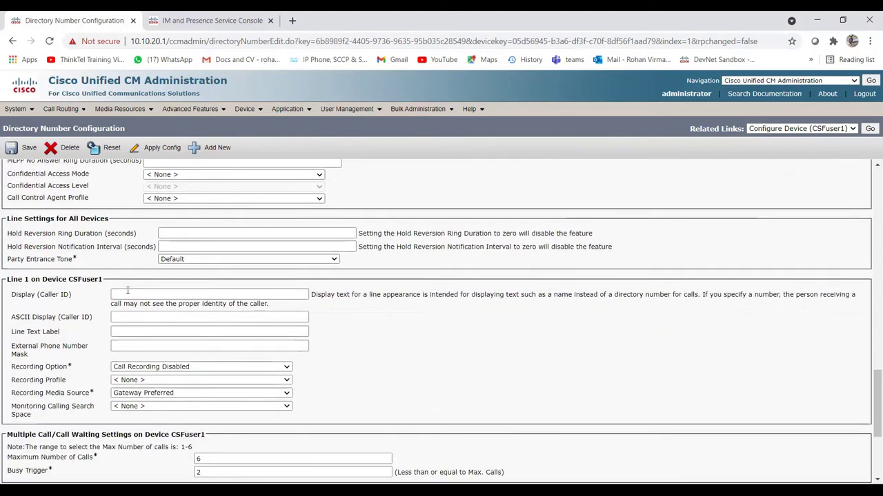
click(149, 293)
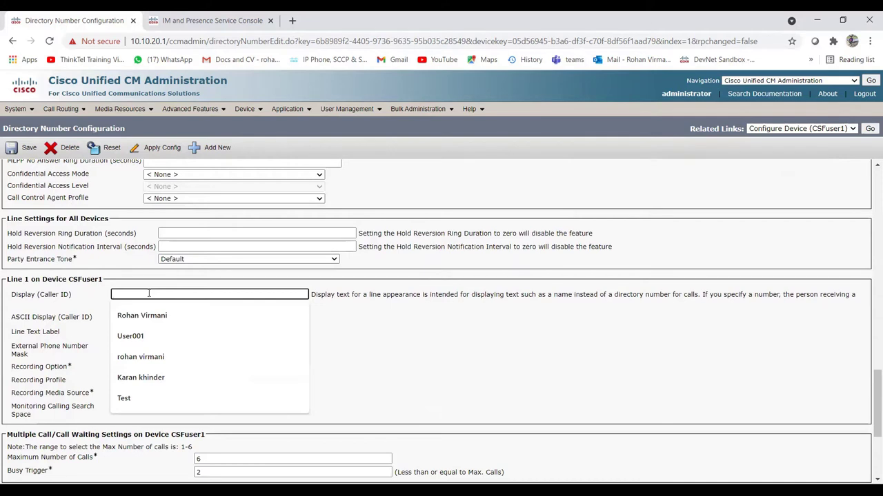
text(test)
key(BackSpace)
key(BackSpace)
text(test Profile)
key(Tab)
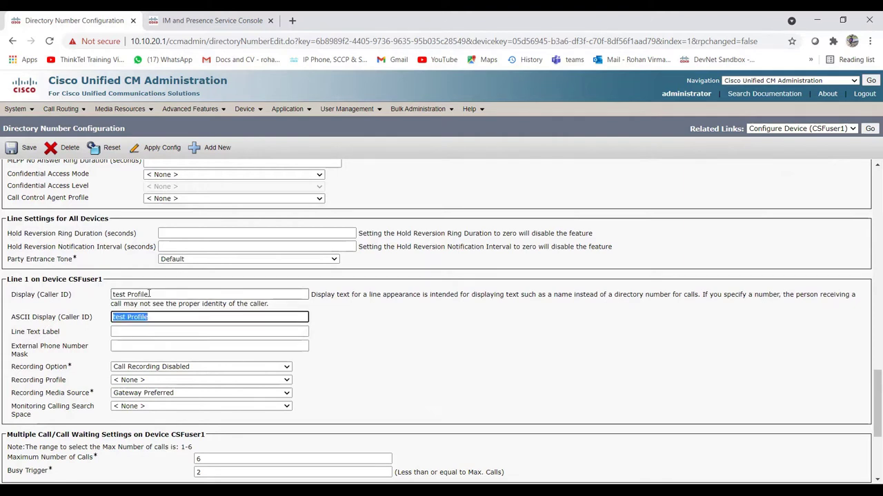
click(150, 331)
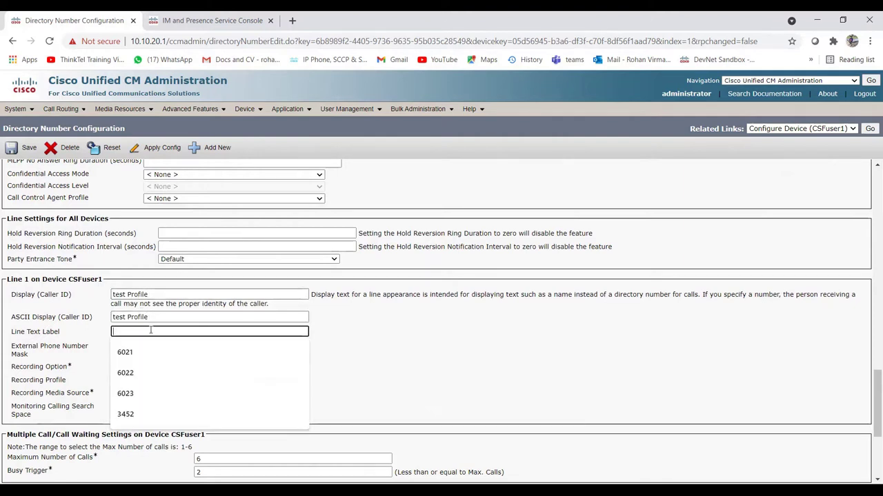
click(205, 335)
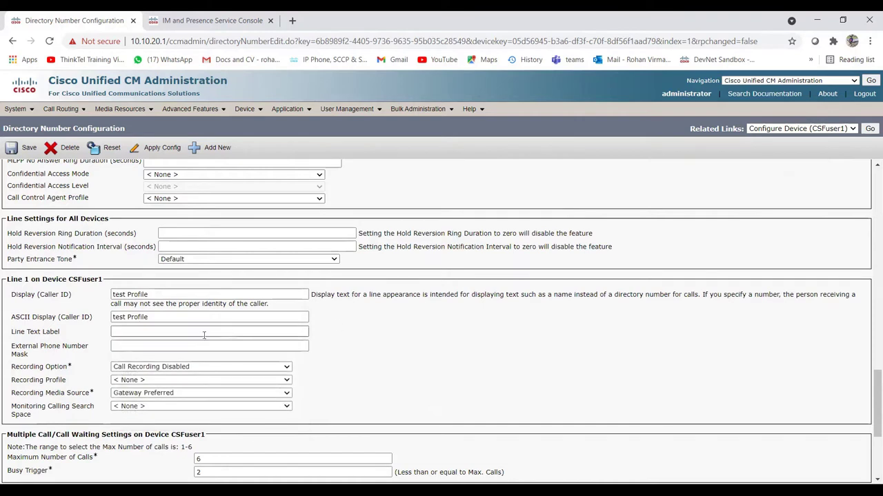
click(111, 348)
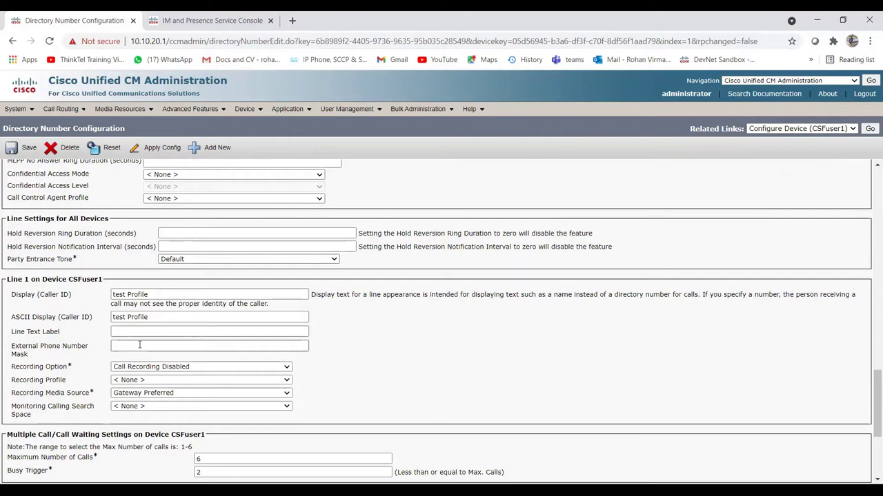
Check line 1's Maximum Number of Calls (6) and Busy Trigger (2)
scroll(271, 347, down, 3)
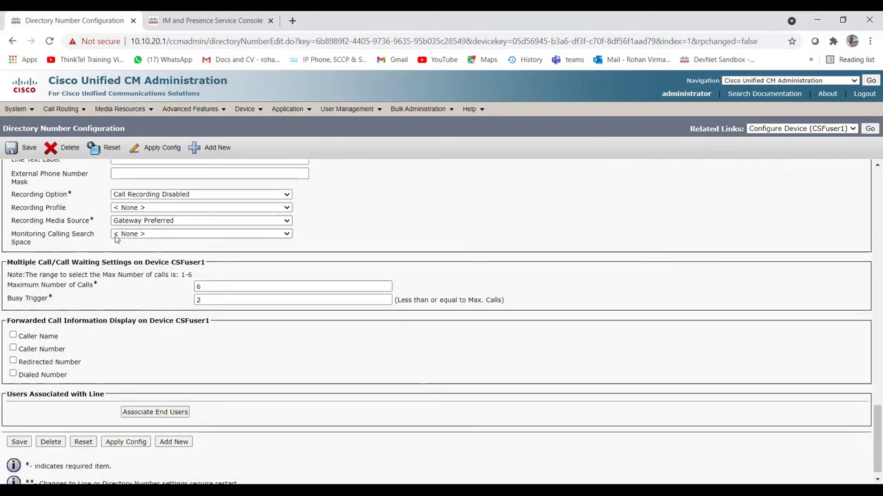
scroll(60, 312, up, 1)
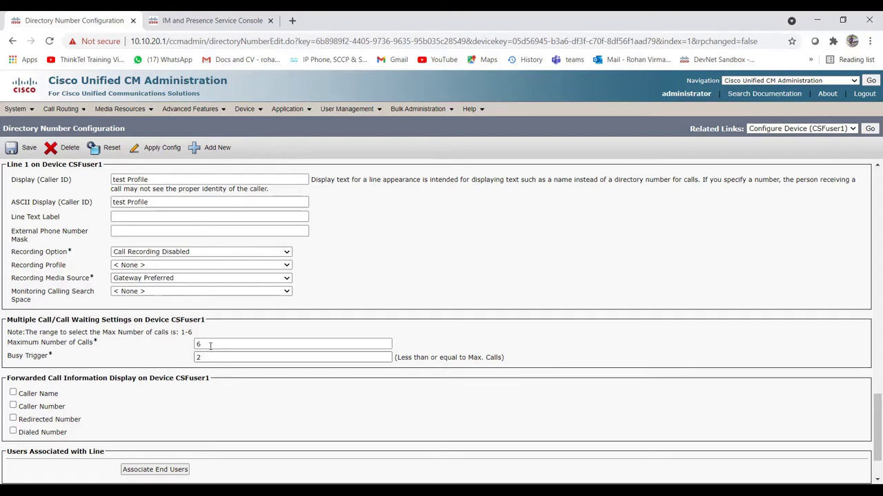
drag(102, 332, 199, 336)
click(212, 340)
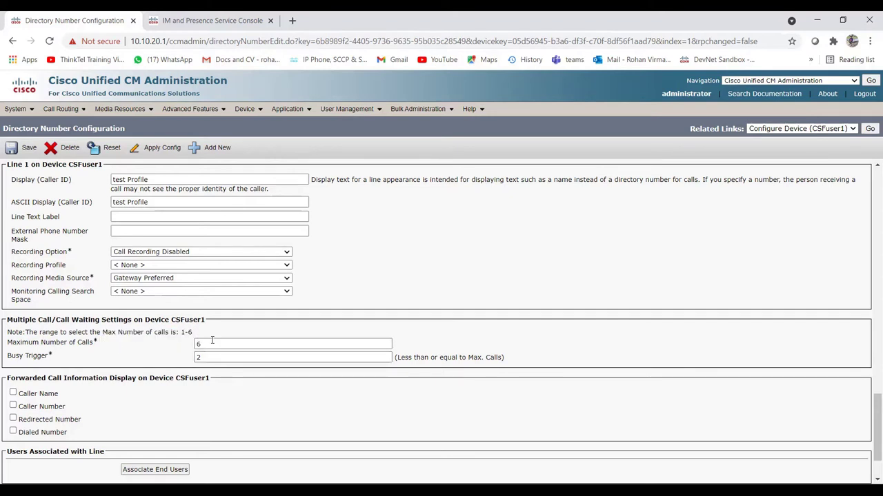
double_click(211, 344)
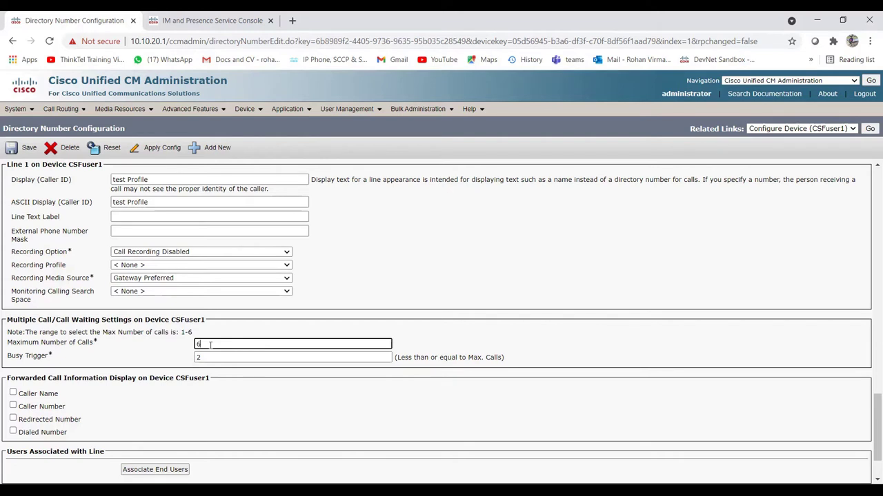
click(217, 357)
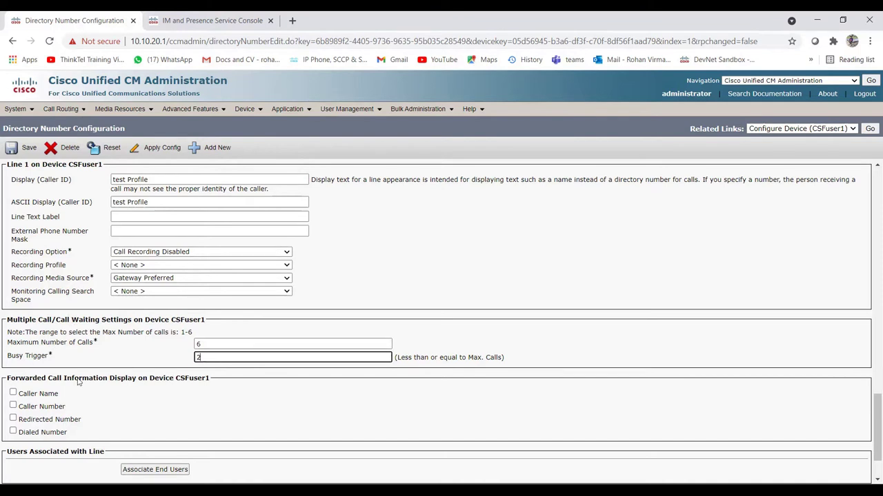
scroll(128, 373, down, 2)
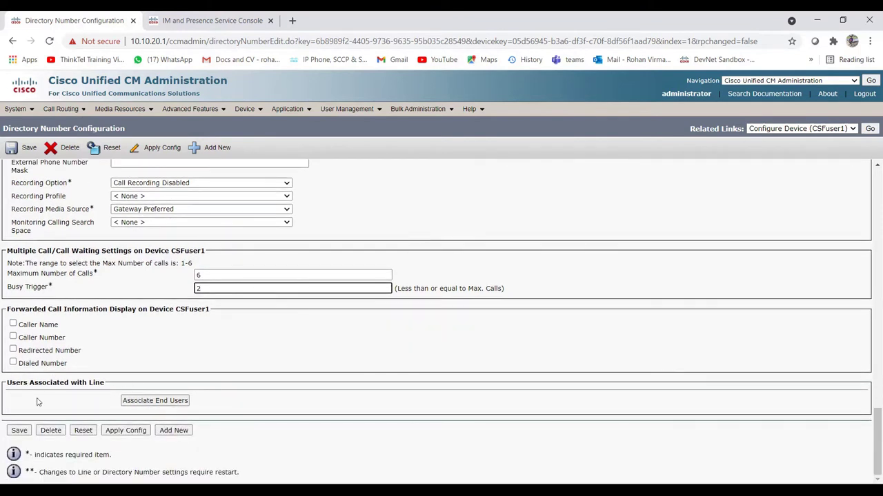
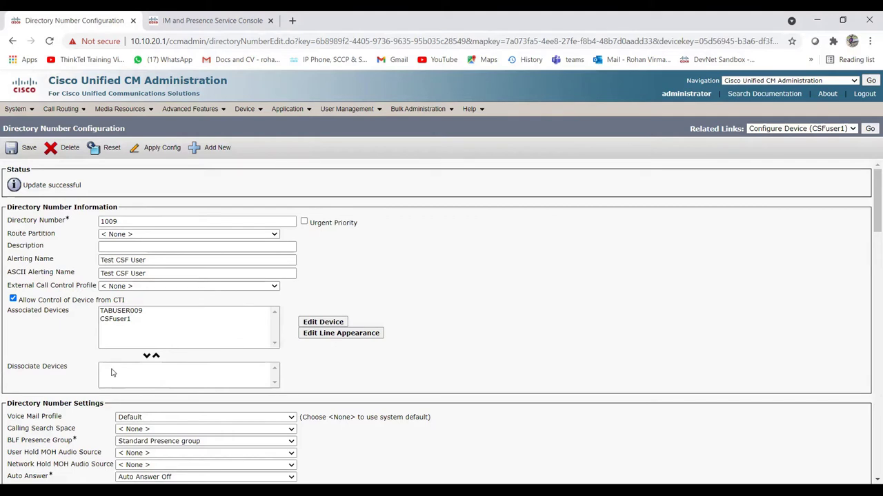
Dissociate TABUSER009 from directory number 1009, save, and open the CSFuser1 phone's configuration
click(128, 312)
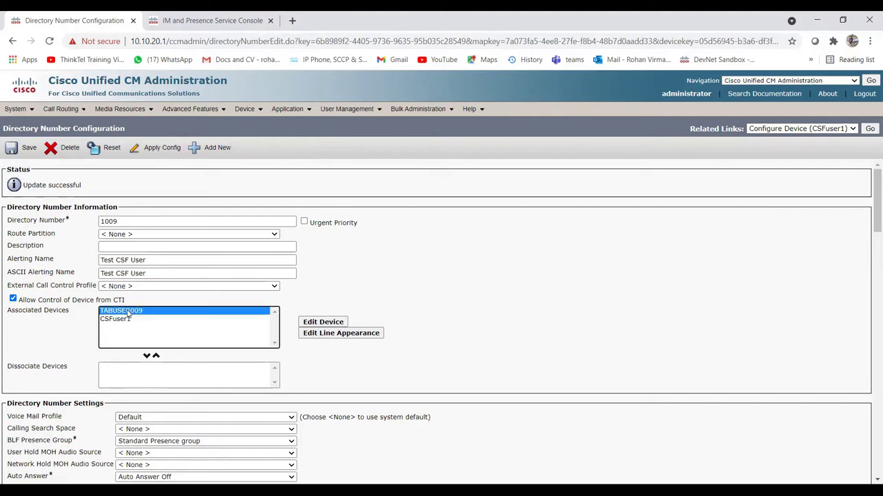
click(146, 358)
scroll(147, 359, down, 15)
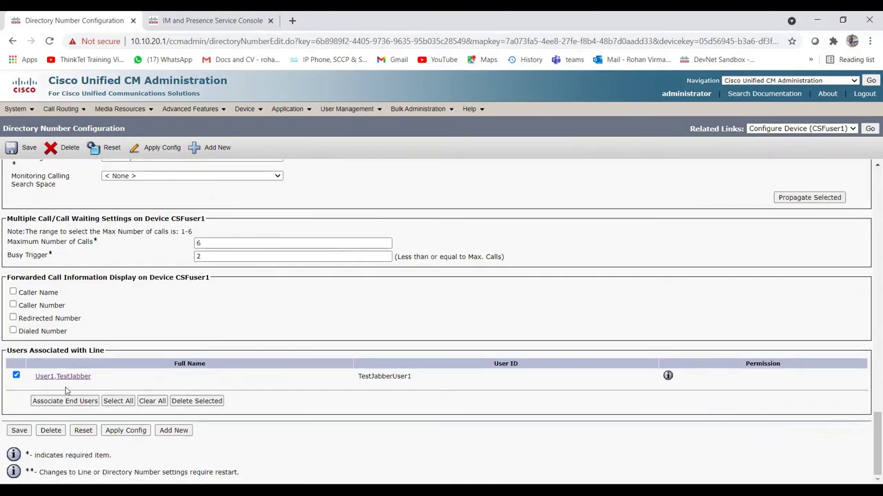
click(20, 431)
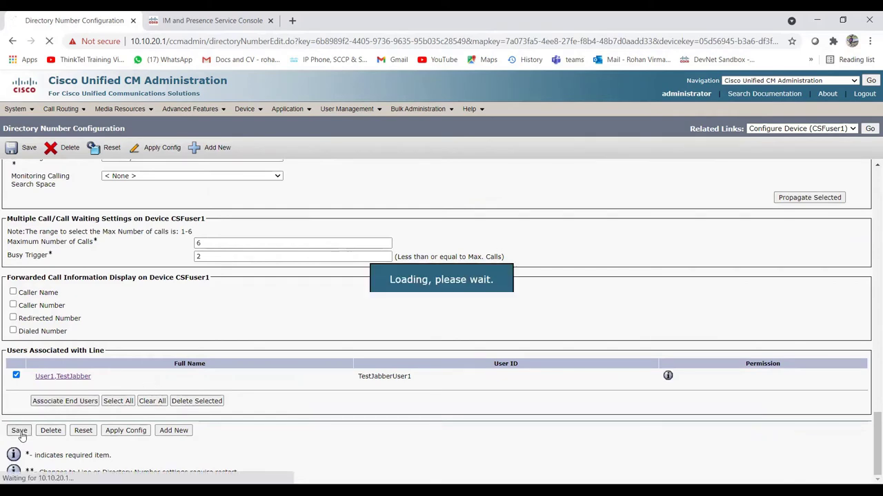
scroll(174, 336, up, 4)
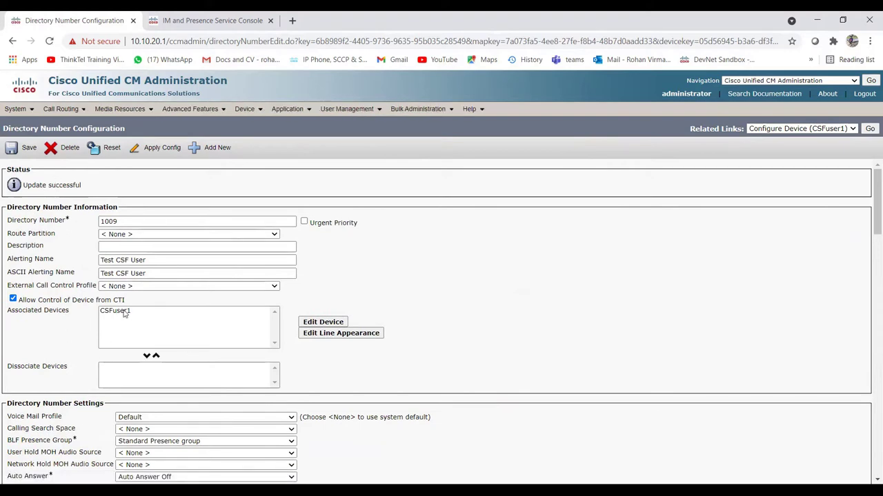
click(870, 129)
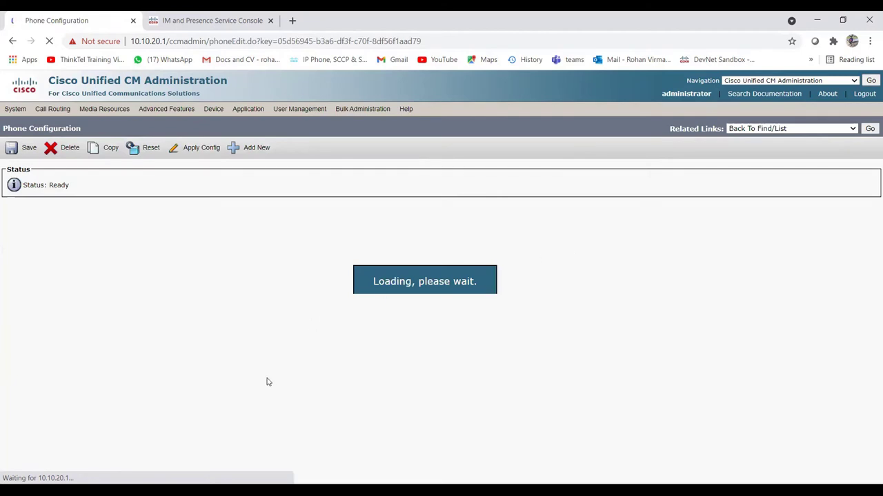
Scroll through the CSFuser1 phone settings, then bring up the End User list
scroll(202, 322, down, 1)
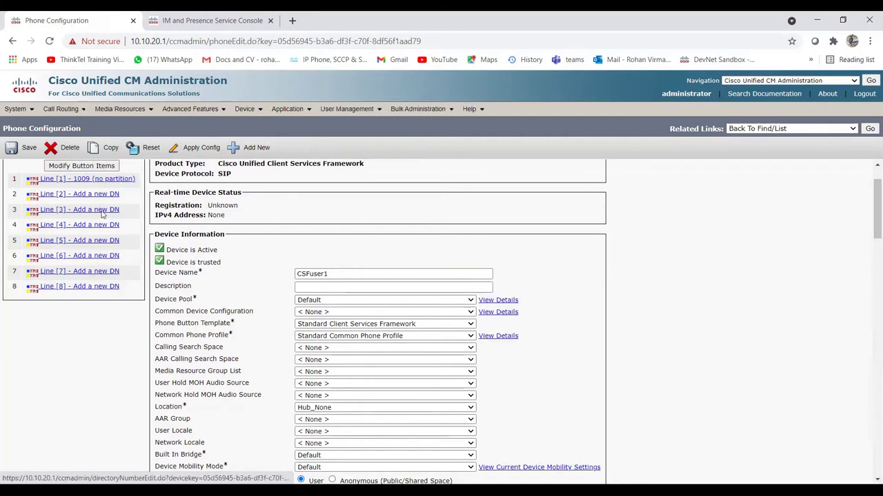
scroll(205, 302, down, 3)
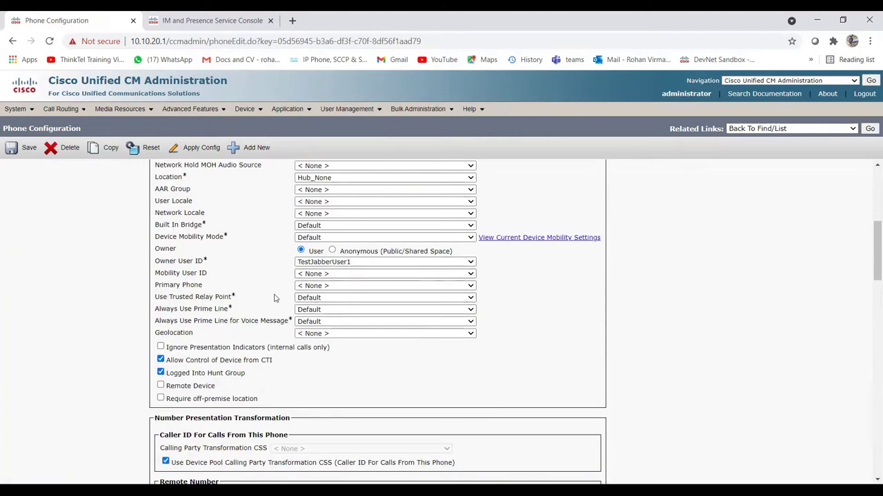
scroll(253, 269, up, 2)
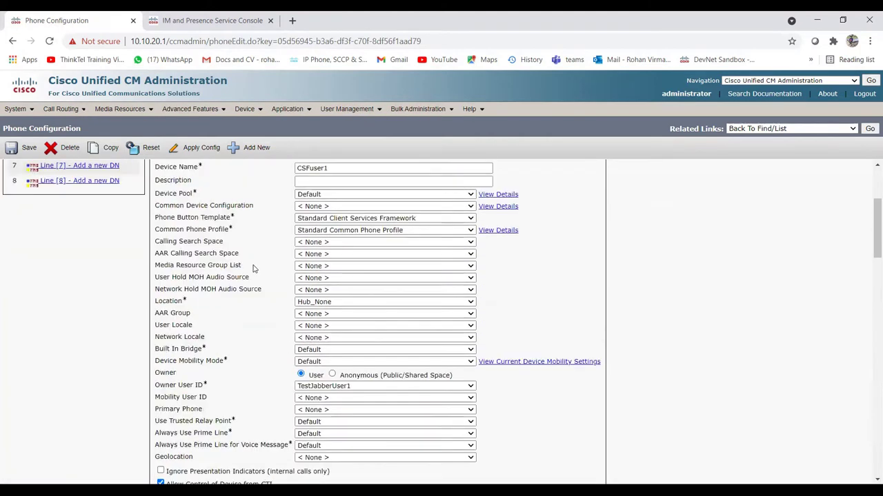
scroll(253, 268, up, 2)
mouse_move(346, 109)
click(350, 138)
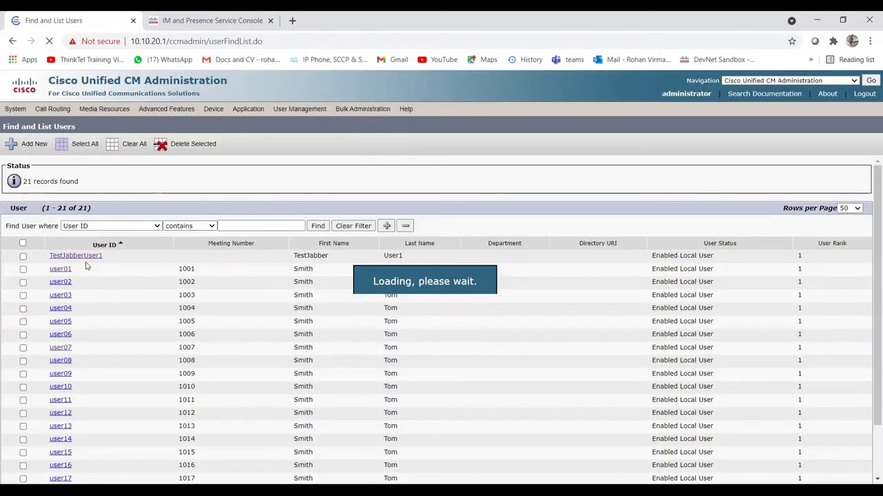
Open TestJabberUser1's configuration and reach its Device Association page via controlled device CSFUSER001
click(76, 256)
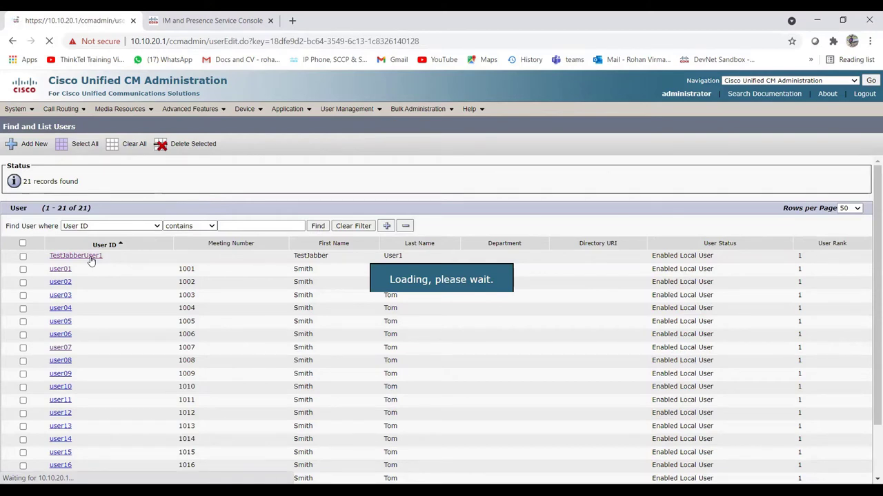
scroll(295, 348, down, 1)
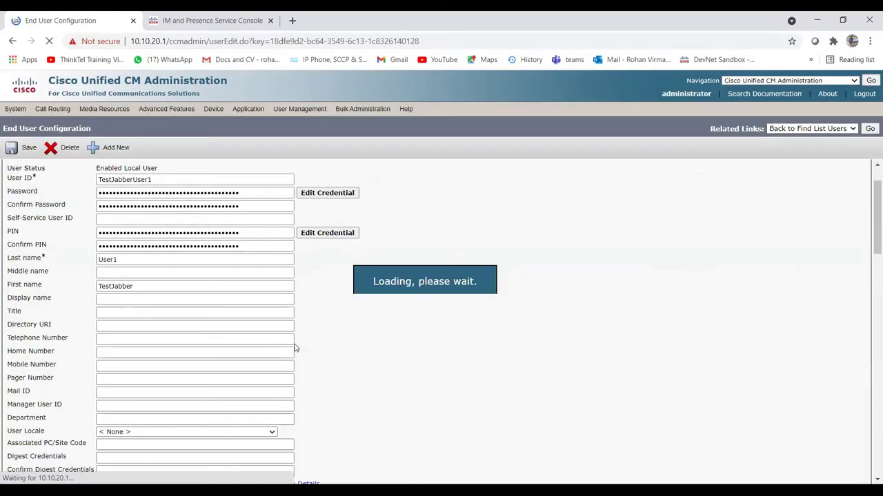
scroll(295, 348, down, 5)
scroll(295, 348, up, 2)
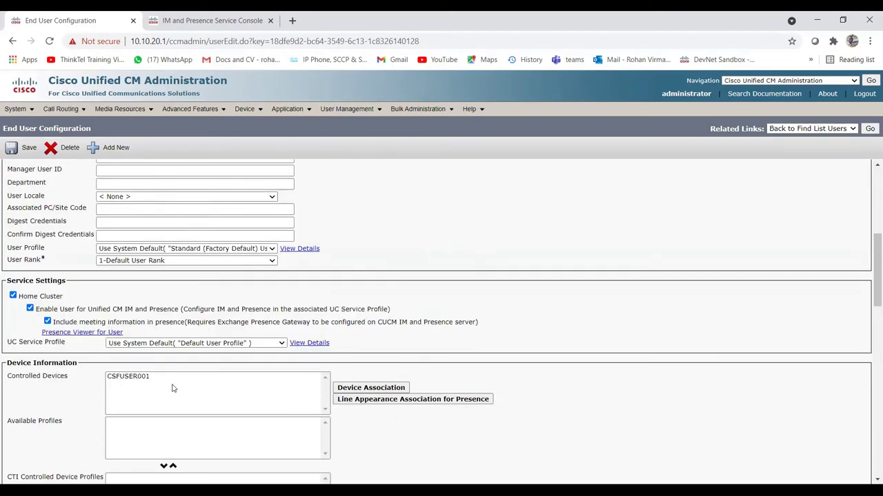
click(134, 378)
click(382, 388)
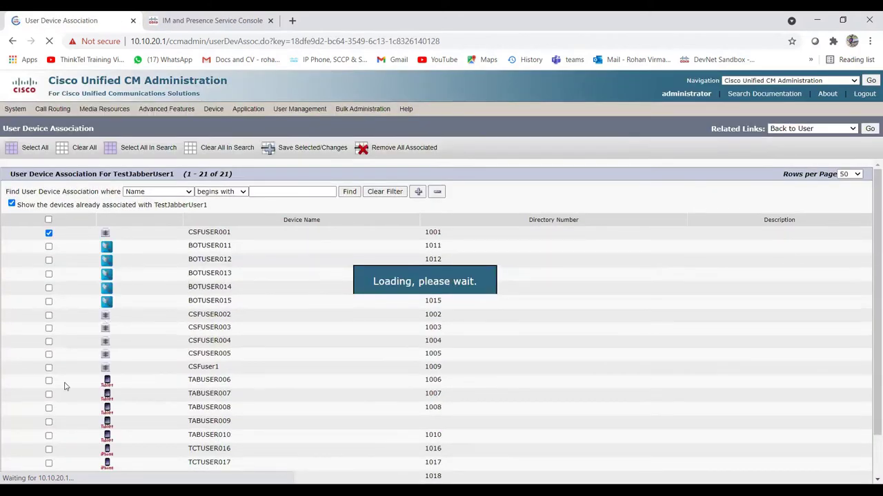
Associate CSFuser1 instead of CSFUSER001 with TestJabberUser1, save, and return to the user
click(49, 368)
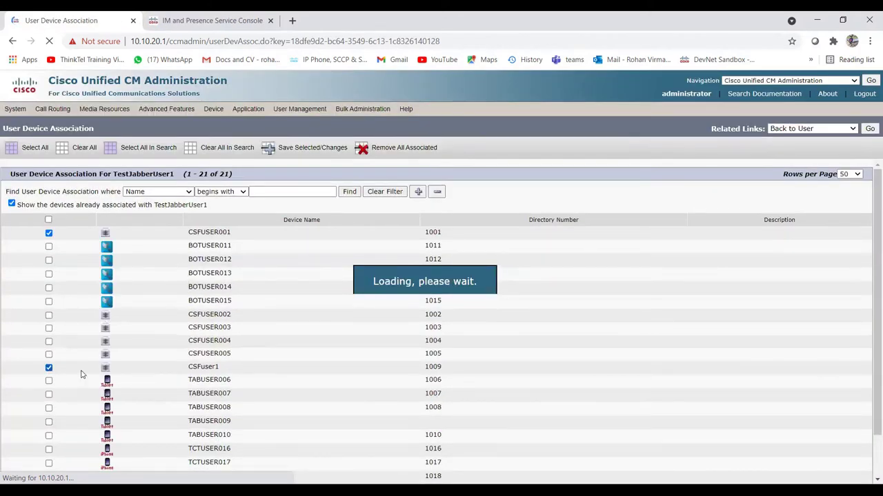
click(49, 233)
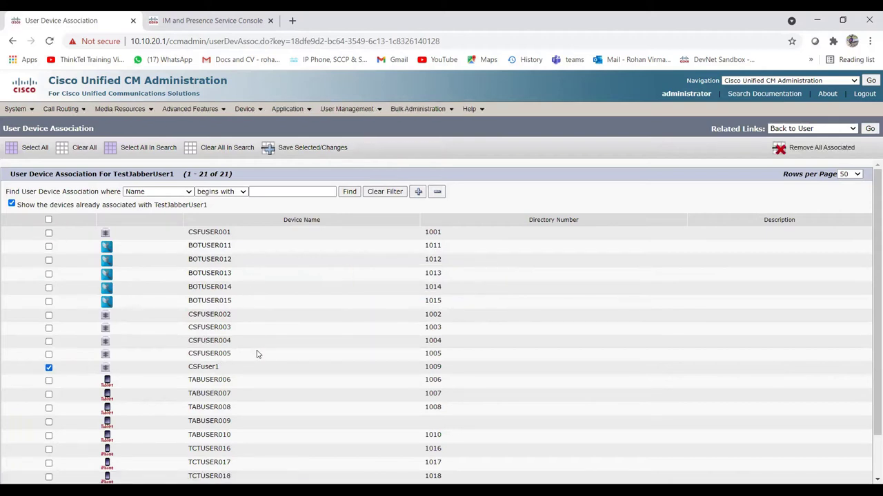
scroll(272, 372, down, 2)
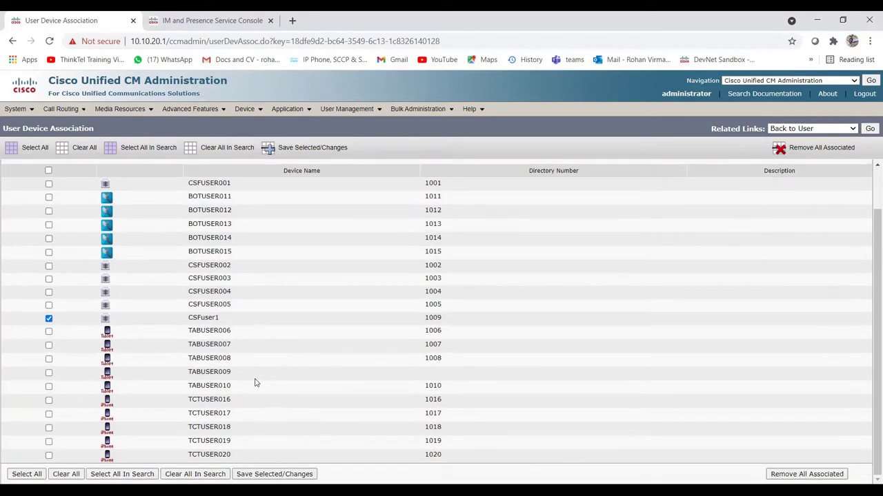
click(274, 475)
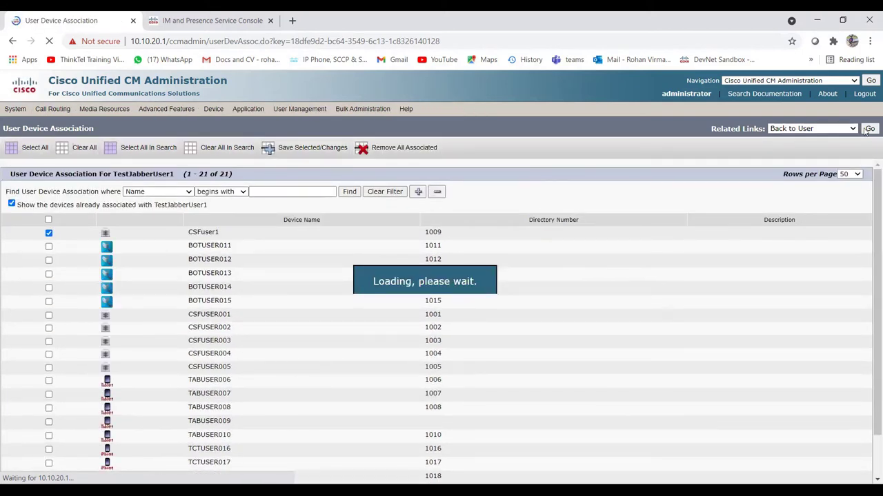
click(868, 129)
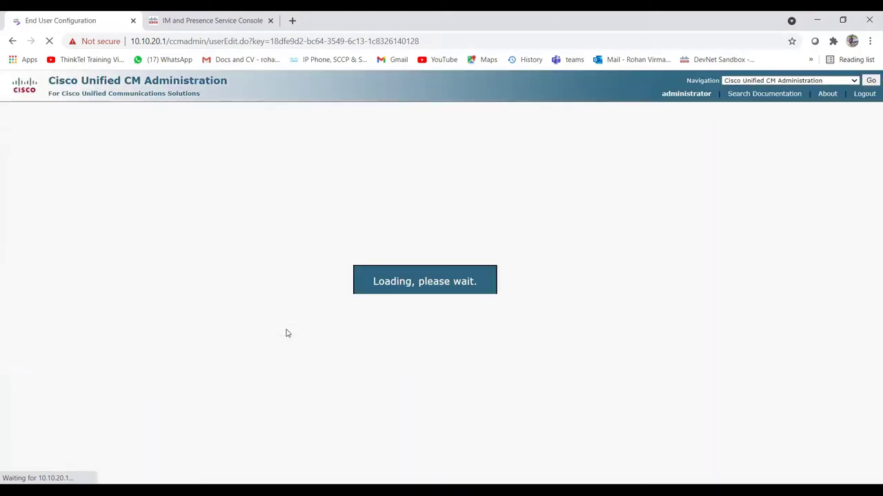
Confirm Controlled Devices lists CSFuser1 and save TestJabberUser1's end user settings
scroll(173, 339, down, 20)
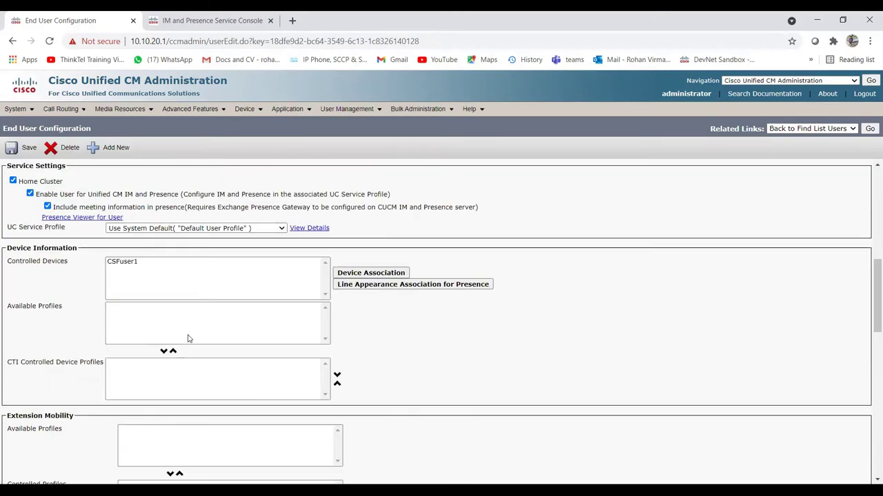
scroll(136, 297, up, 10)
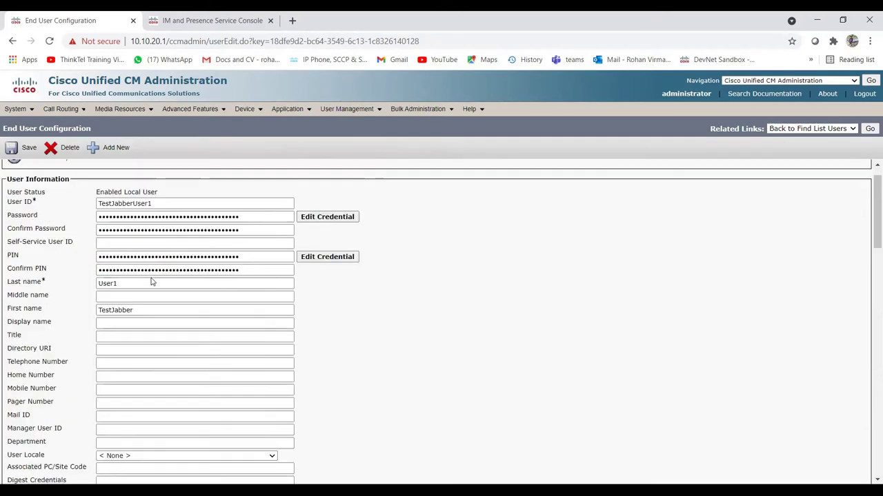
scroll(153, 281, up, 10)
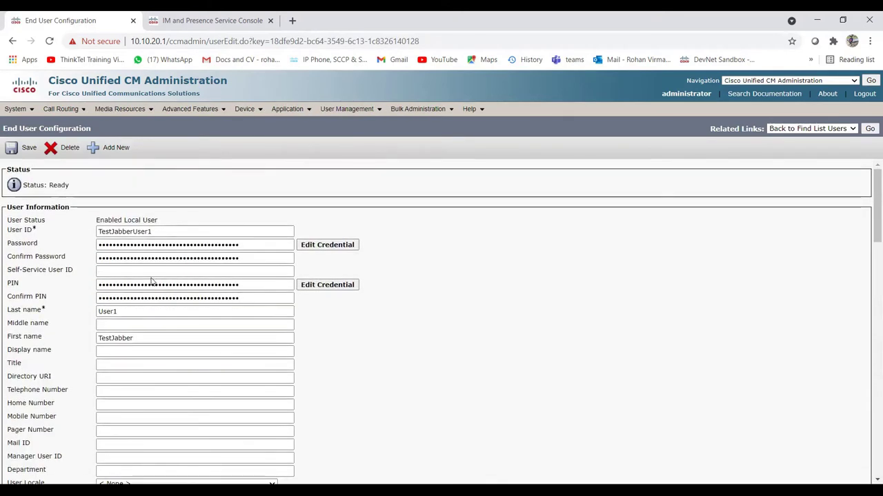
click(21, 153)
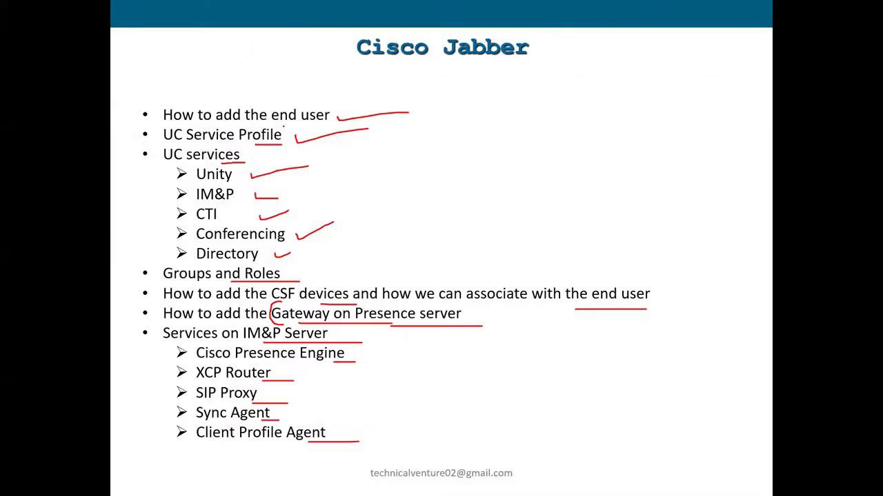
Mark the UC services, Directory, Groups and Roles, CSF devices, Gateway and Services topics in red, then leave the slideshow
drag(217, 148, 253, 146)
drag(159, 160, 243, 167)
drag(146, 255, 214, 253)
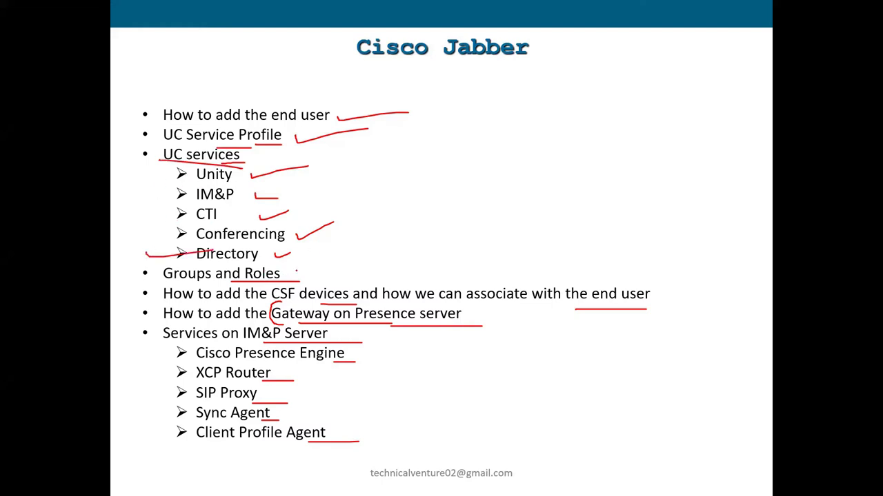
drag(298, 272, 367, 263)
drag(161, 304, 270, 305)
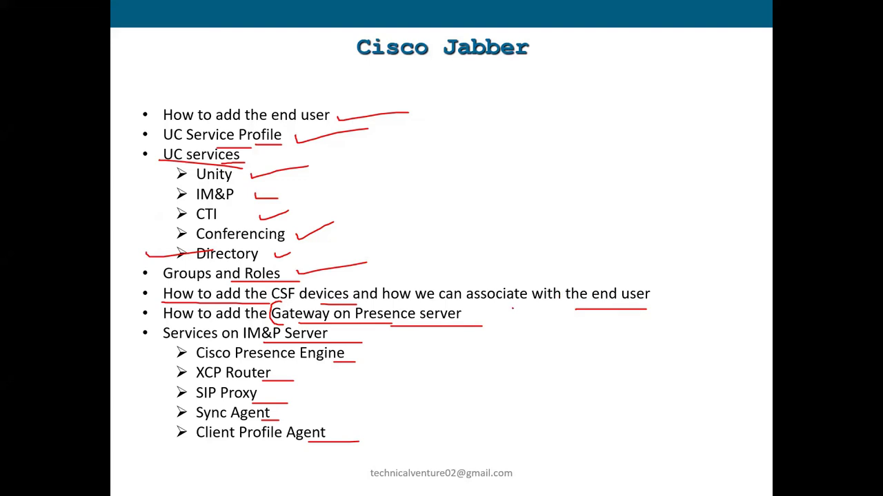
drag(513, 309, 578, 310)
mouse_move(116, 315)
mouse_down()
mouse_move(122, 328)
mouse_move(181, 316)
mouse_up()
mouse_move(118, 341)
mouse_down()
mouse_move(128, 351)
mouse_move(211, 328)
mouse_up()
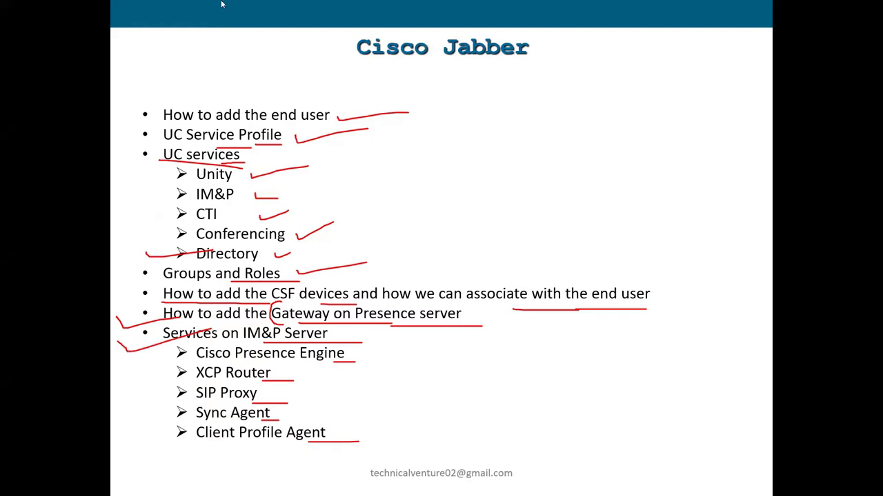
key(alt+Tab)
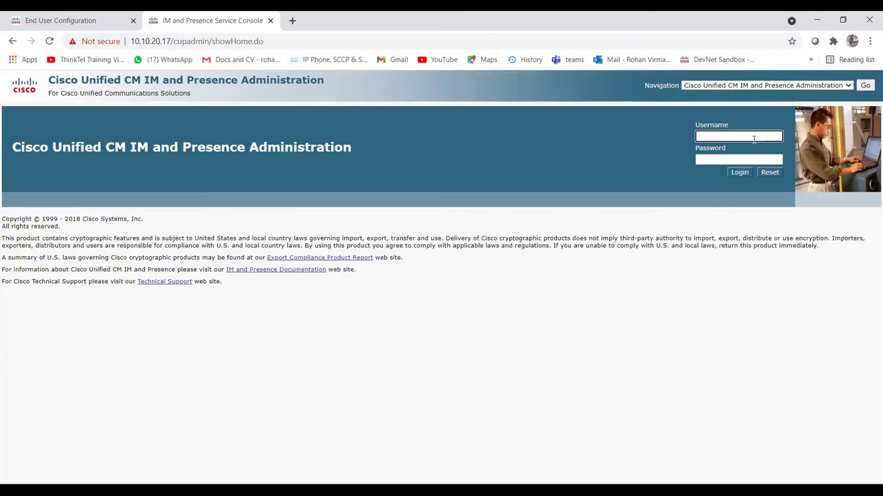
Log in to IM and Presence Administration as administrator with the account password
text(administrator)
key(Tab)
text(•••••••••)
key(Return)
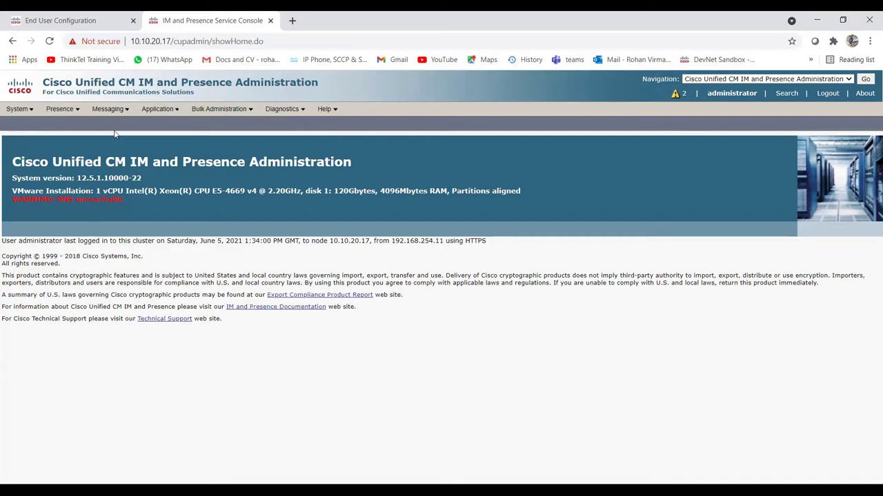
mouse_move(78, 113)
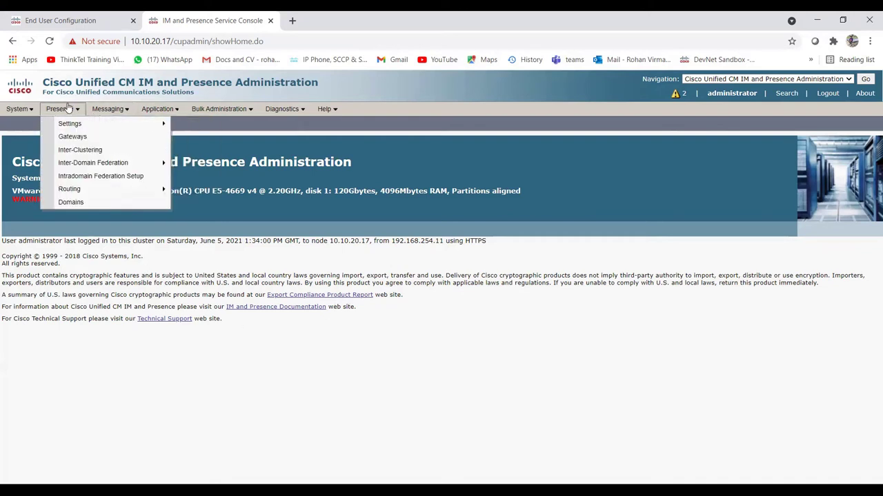
List the configured presence gateways, showing the single CUCM gateway 10.10.20.1
click(104, 139)
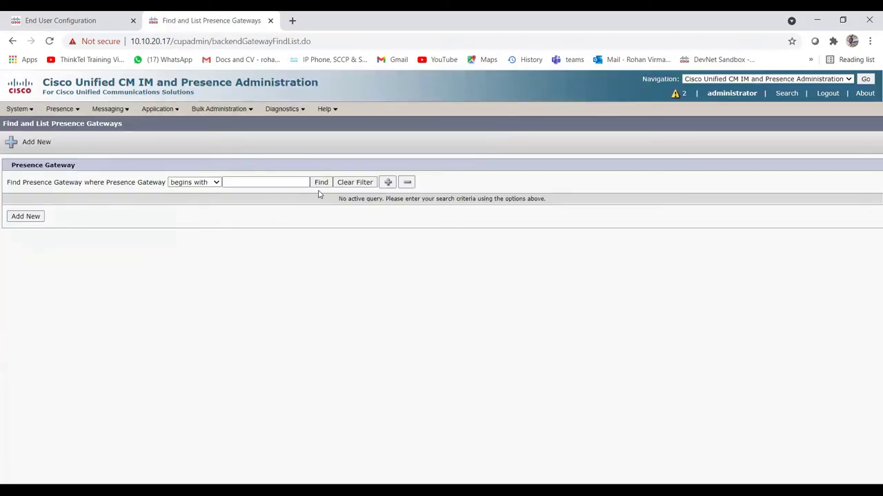
click(320, 182)
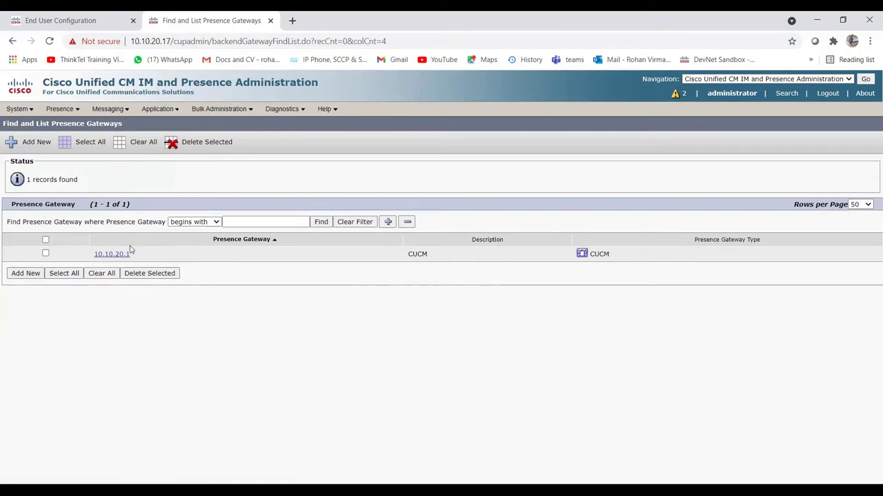
Add a CUCM-type presence gateway 10.10.20.2 described as 'CUCM gateway' and save it
click(35, 278)
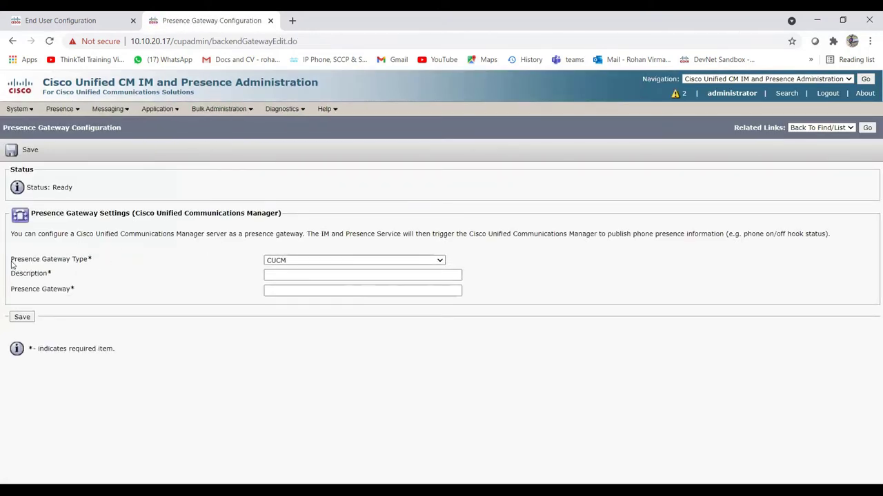
click(327, 262)
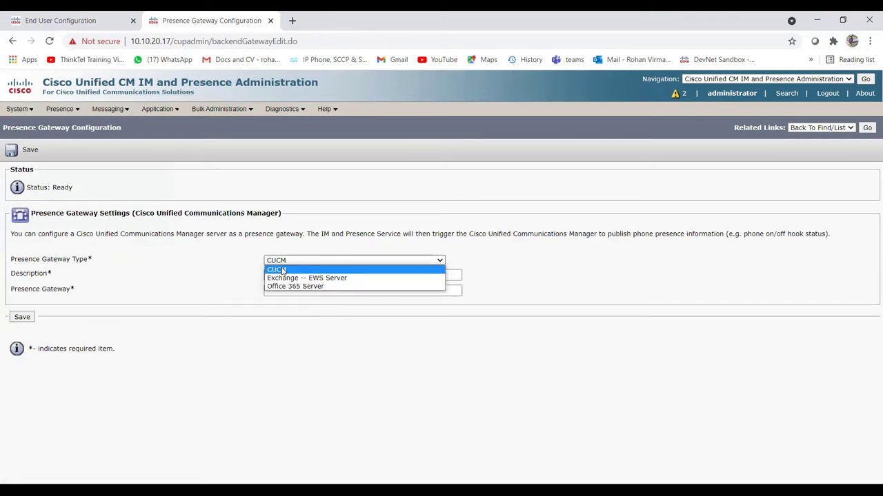
click(282, 271)
click(281, 274)
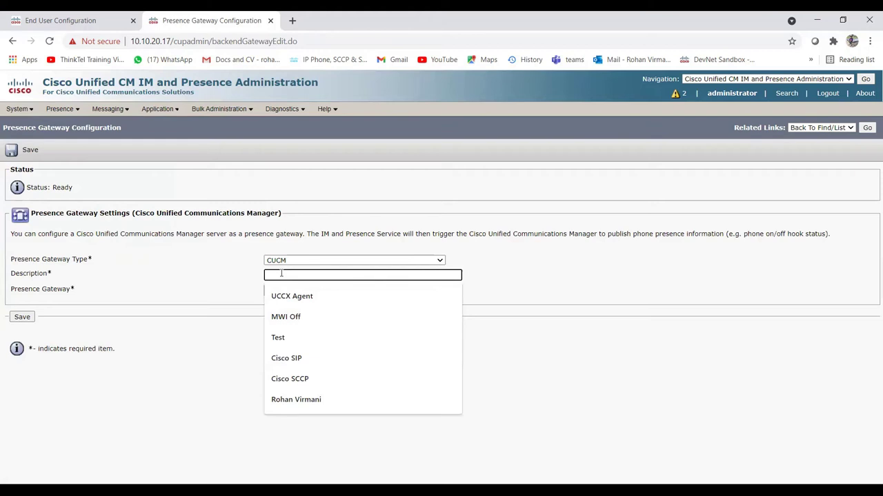
text(T)
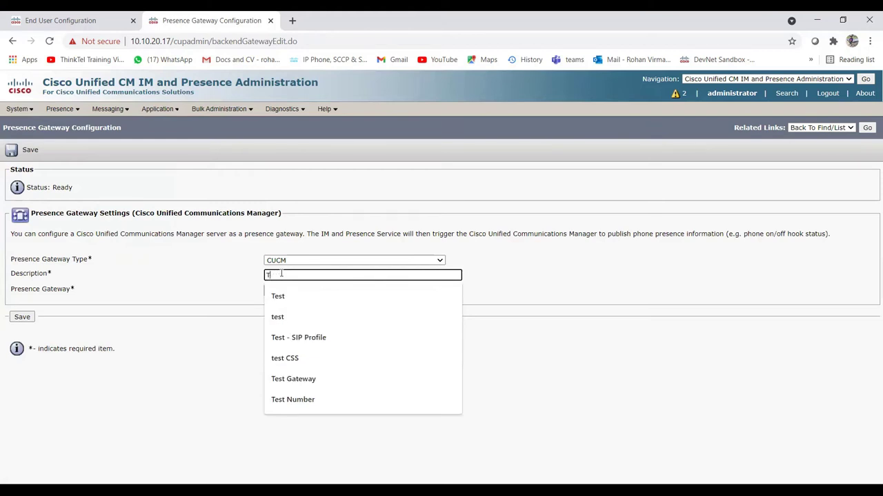
text(estCUCM gateway)
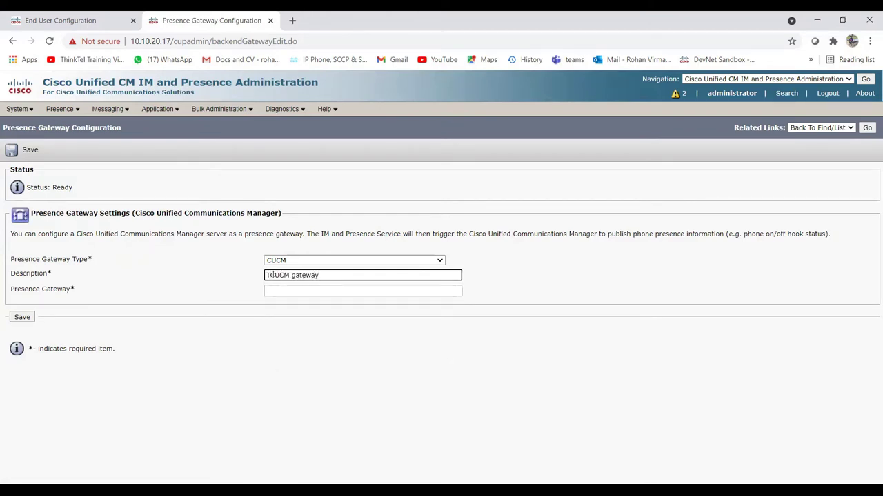
key(BackSpace)
click(285, 289)
text(10.)
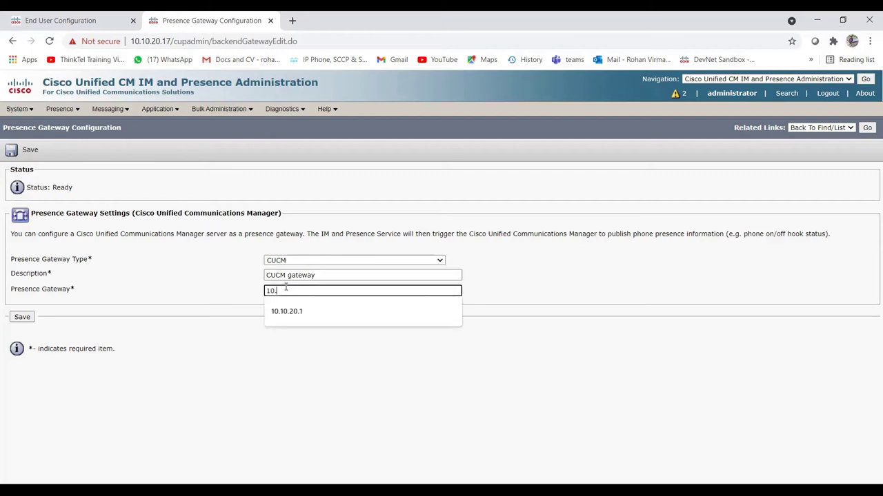
text(10.20.2)
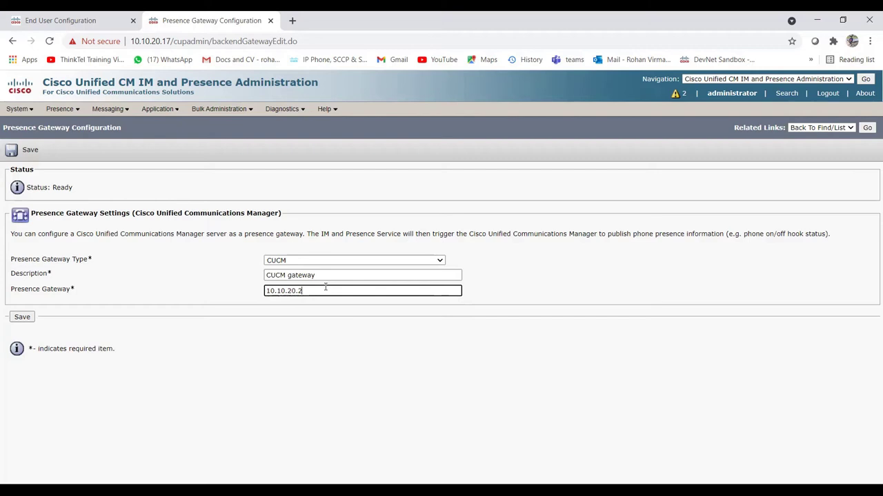
click(22, 317)
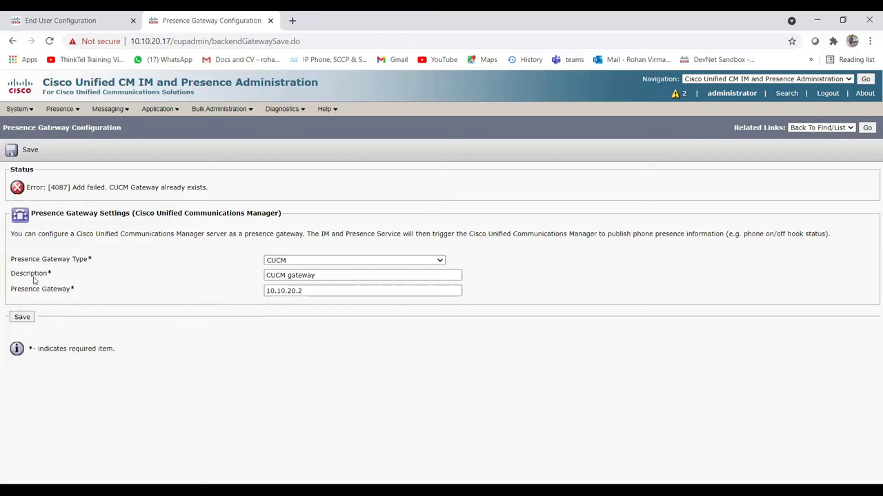
Highlight the 'CUCM Gateway already exists' error message
drag(73, 187, 114, 187)
drag(197, 187, 223, 191)
click(223, 191)
Highlight the entered address 10.10.20.2 and description, then return to the gateway list
click(308, 291)
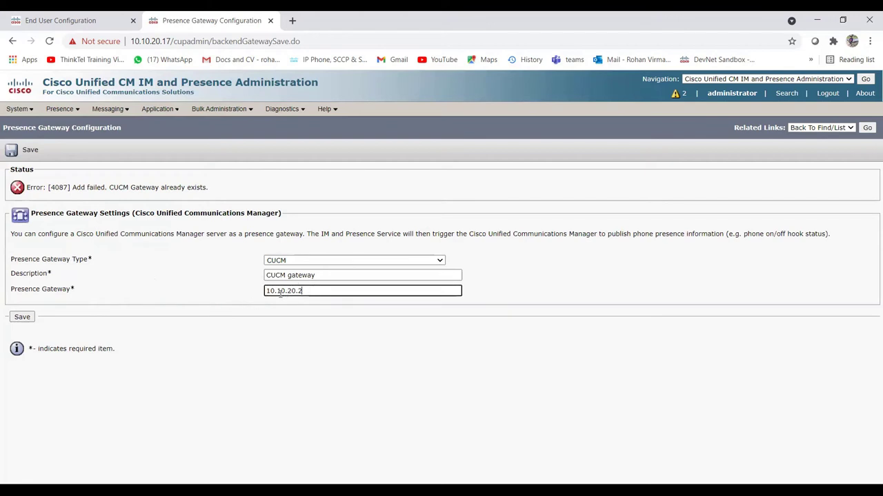
double_click(280, 293)
drag(329, 275, 314, 263)
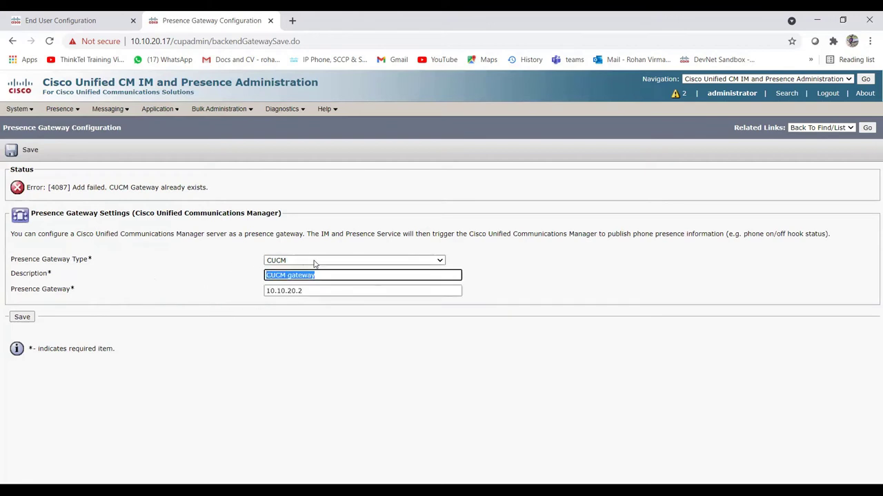
click(100, 319)
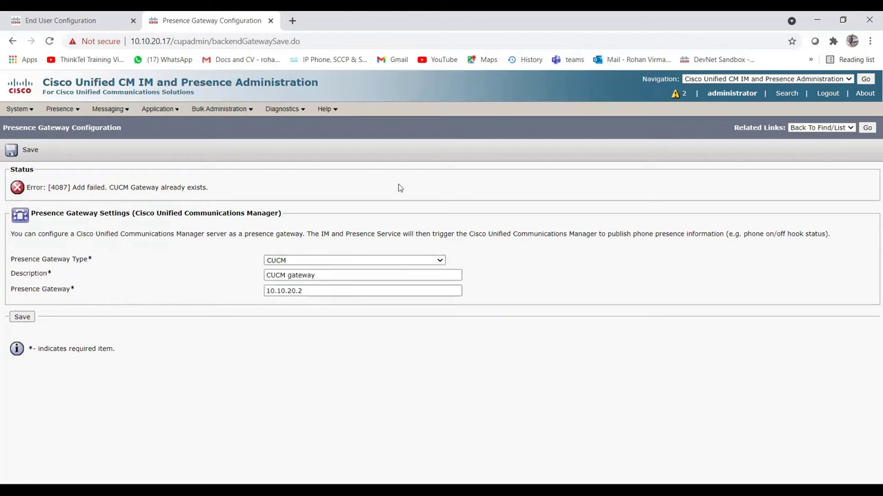
click(866, 128)
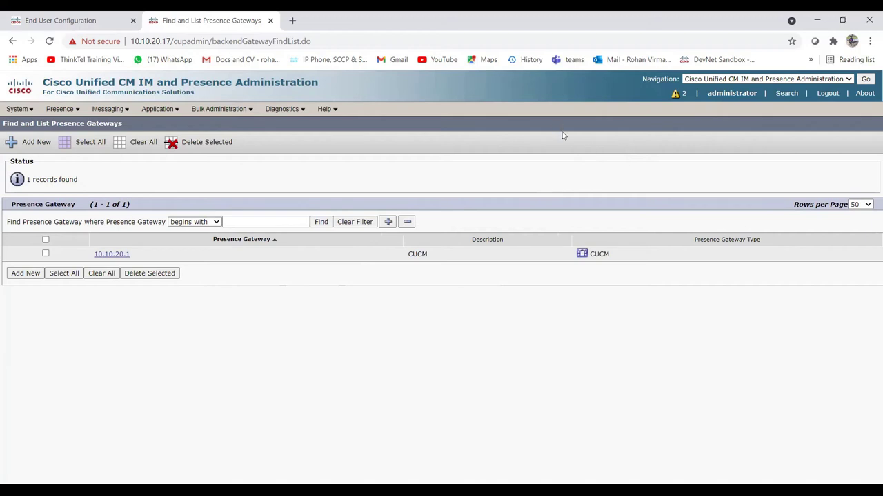
Switch the Navigation dropdown to Cisco Unified IM and Presence Serviceability and load its home page
mouse_move(160, 115)
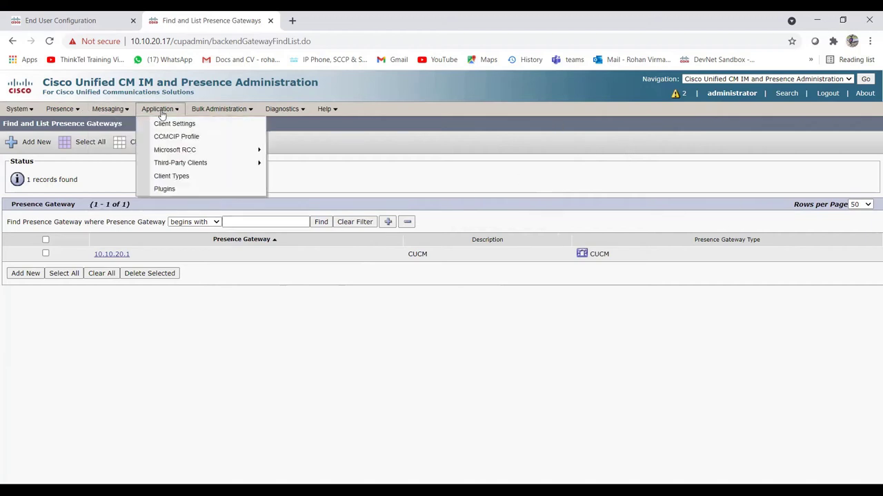
click(848, 80)
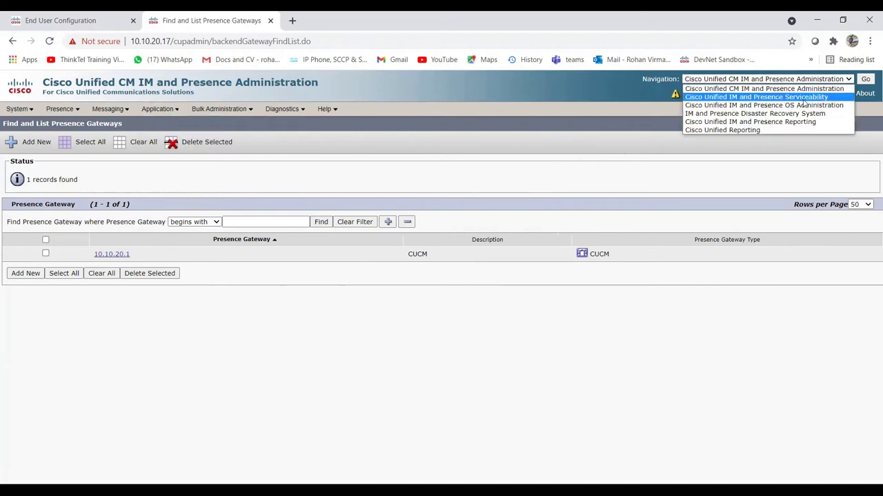
click(824, 97)
click(867, 79)
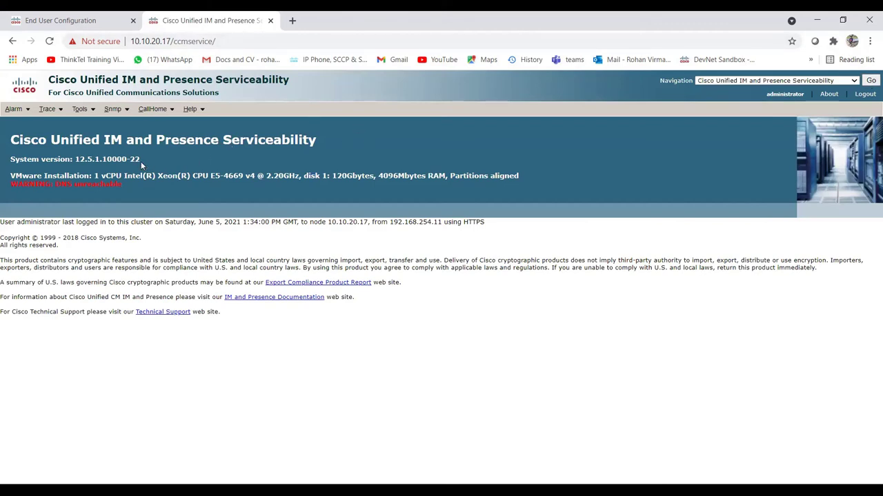
Open Tools > Service Activation and load the services of server hq-cups.abc.inc--CUCM IM and Presence
click(79, 109)
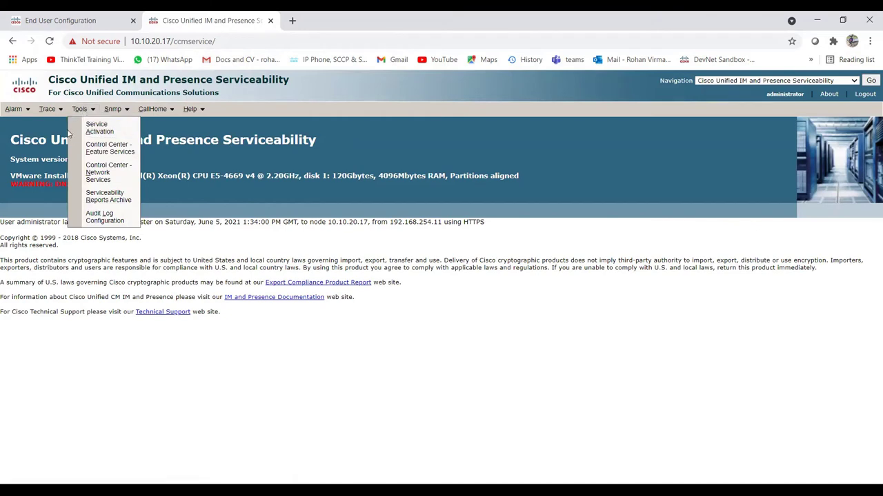
mouse_move(83, 113)
click(113, 132)
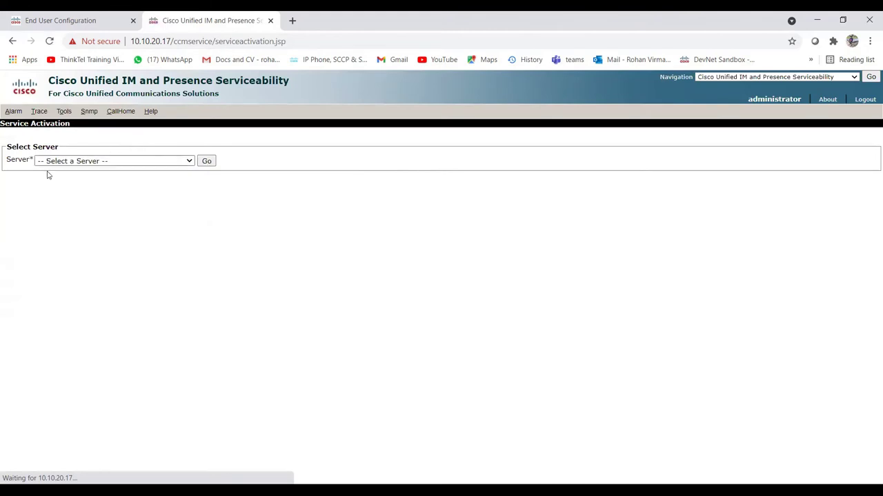
click(109, 161)
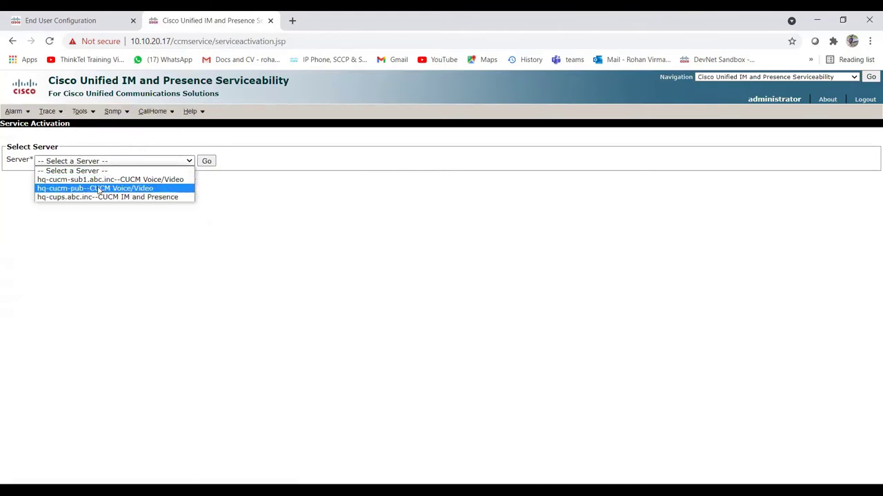
click(73, 198)
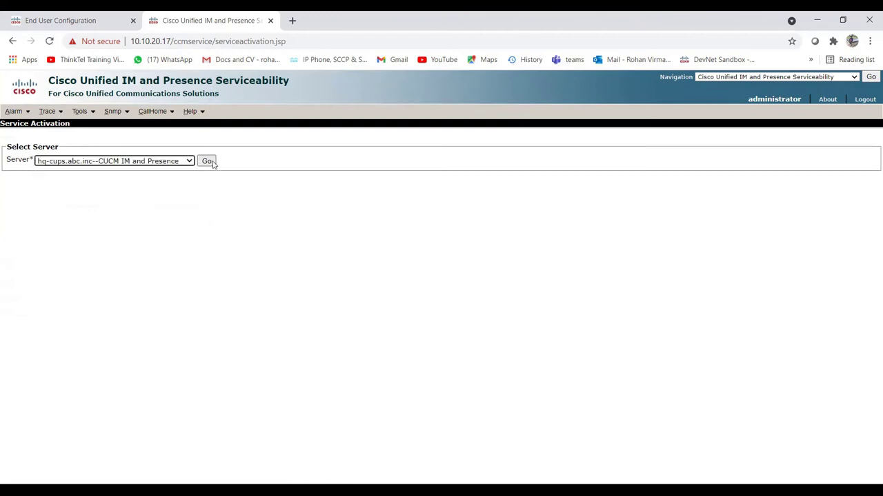
click(206, 161)
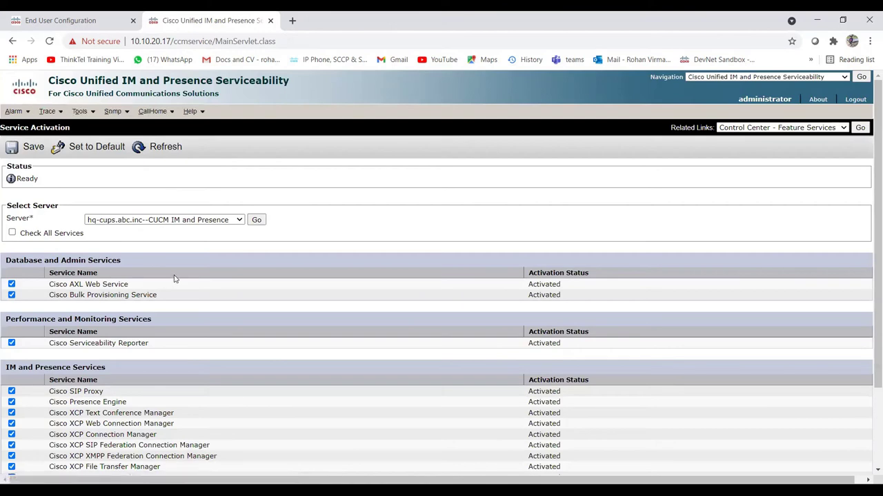
Highlight the Cisco SIP Proxy and Cisco Presence Engine service names in the activation list
scroll(214, 307, down, 2)
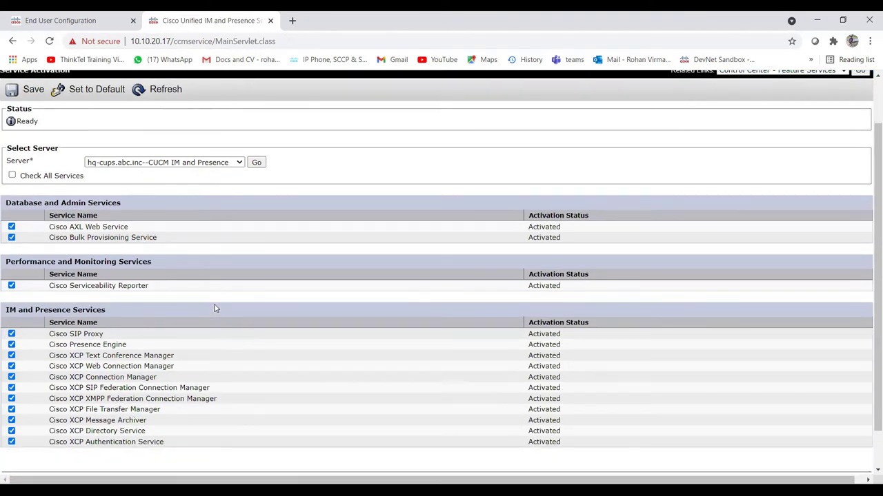
scroll(215, 307, down, 2)
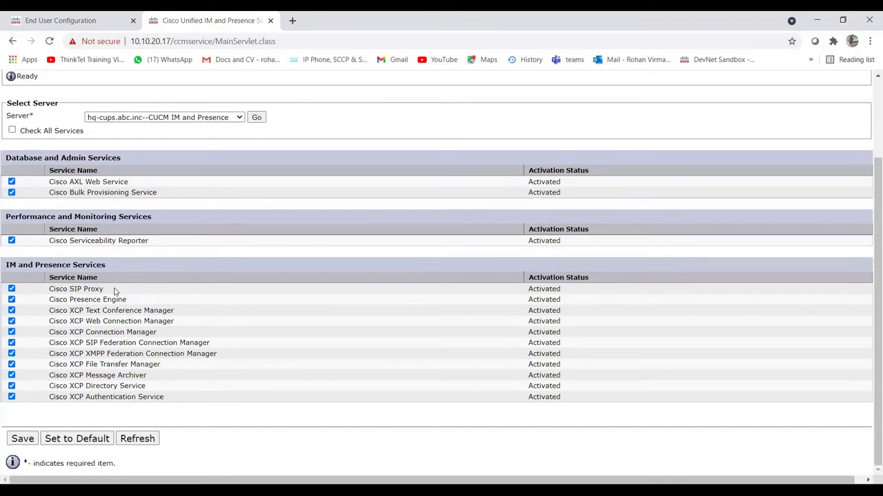
drag(102, 289, 53, 290)
click(134, 308)
drag(129, 300, 47, 301)
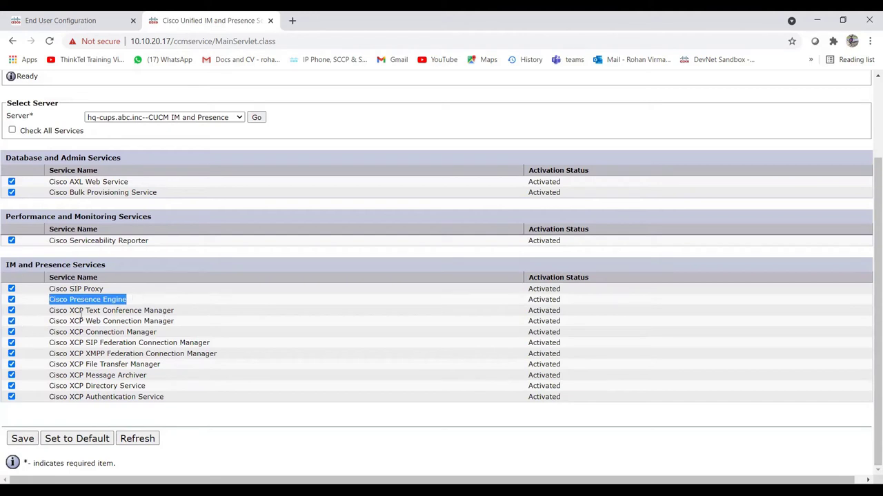
scroll(173, 308, up, 2)
click(81, 112)
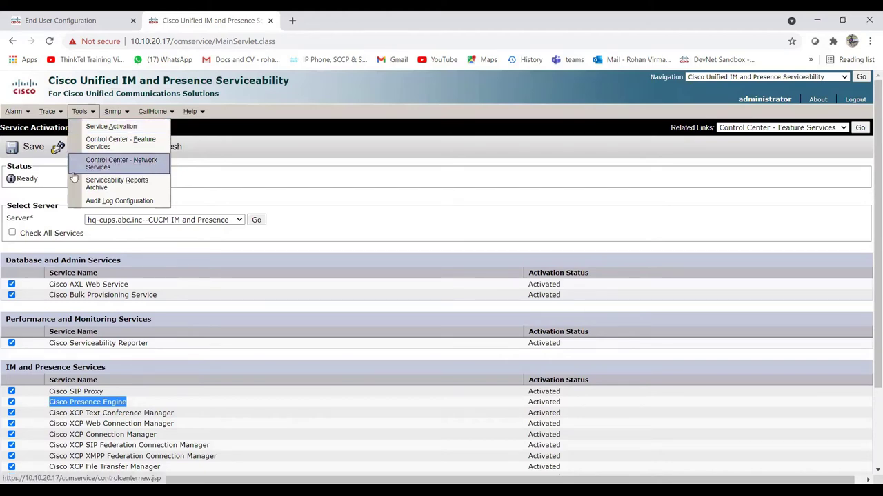
click(376, 216)
Highlight the SIP Proxy and Presence Engine names again, plus the Presence Engine's Activated status
scroll(251, 278, down, 3)
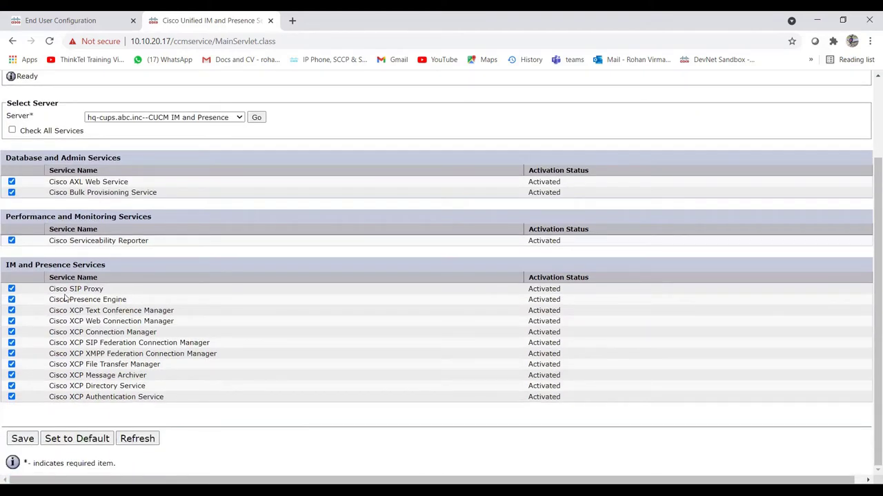
drag(50, 288, 116, 291)
drag(54, 298, 168, 301)
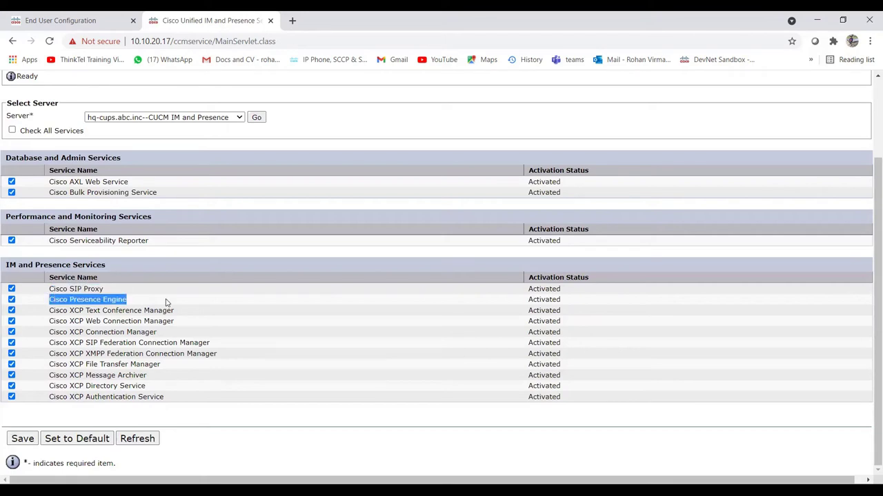
click(134, 292)
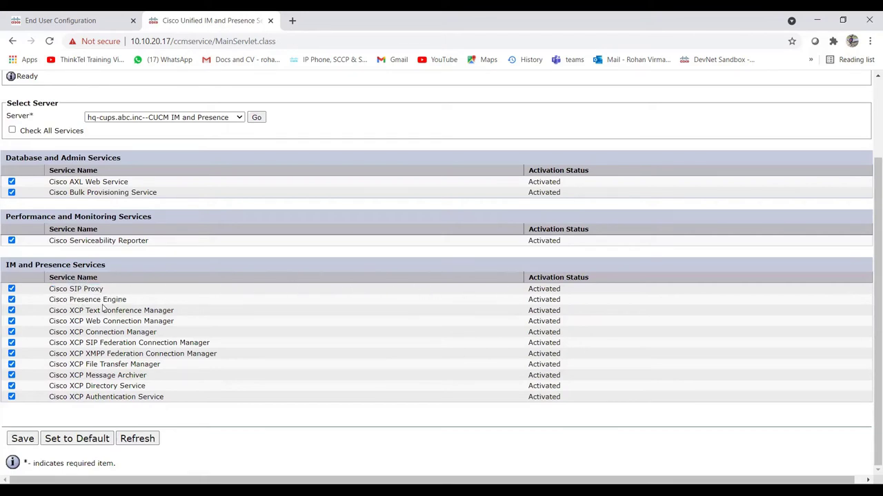
drag(528, 293, 582, 306)
click(476, 307)
Uncheck then recheck Cisco SIP Proxy and Cisco Presence Engine, leaving both activated without saving
click(11, 290)
click(11, 299)
click(11, 300)
click(11, 290)
Go to Tools > Control Center - Network Services
scroll(99, 302, up, 3)
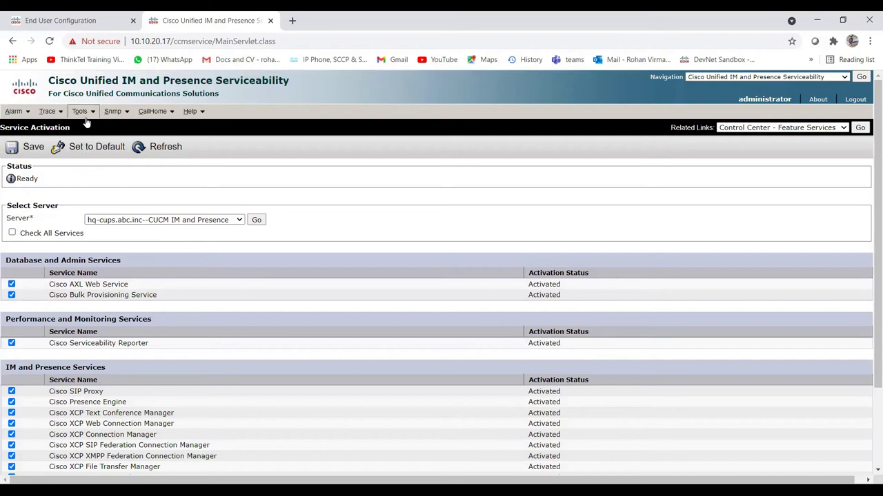
click(81, 111)
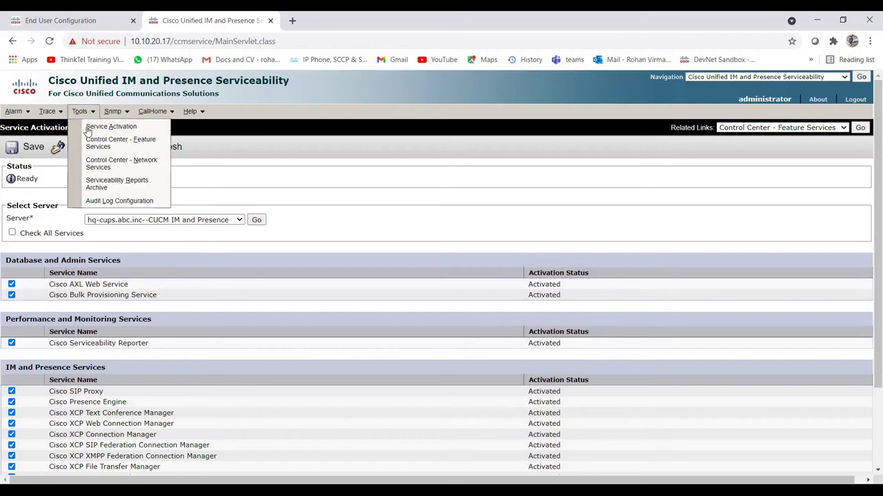
click(122, 163)
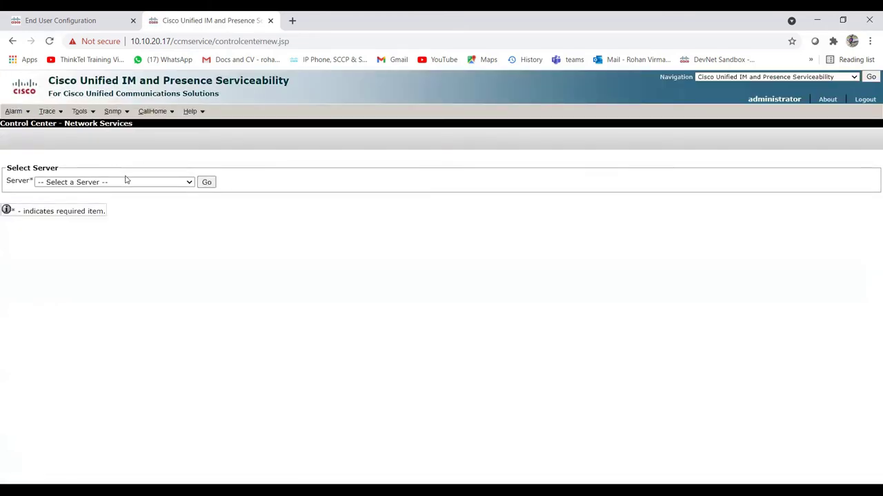
Load network services for hq-cups.abc.inc--CUCM IM and Presence and scroll to IM and Presence Services
click(126, 183)
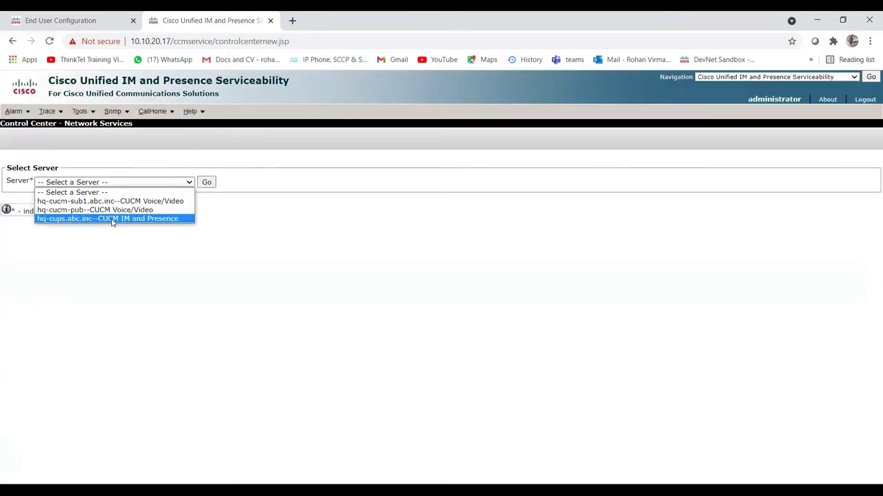
click(112, 219)
click(207, 184)
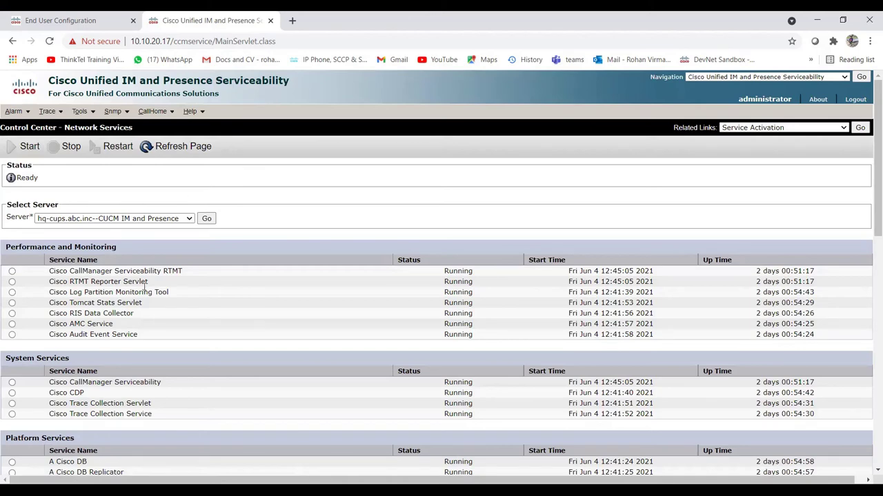
scroll(78, 324, down, 2)
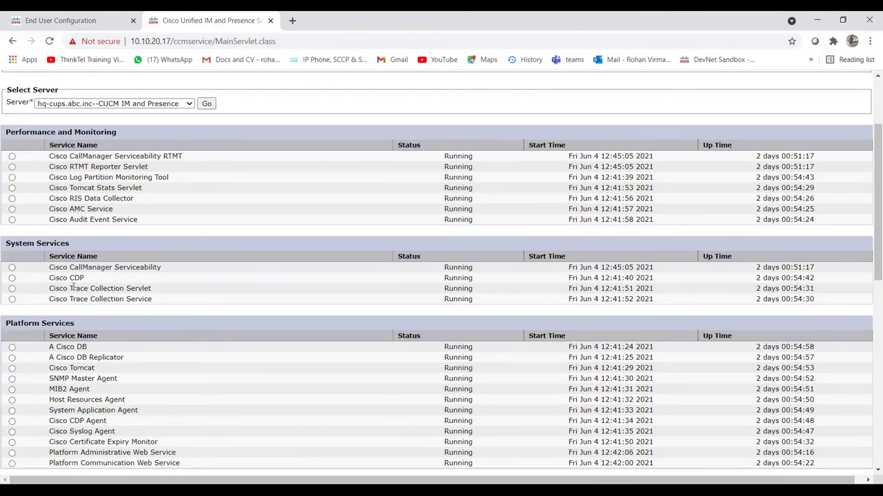
scroll(91, 281, down, 1)
scroll(91, 281, down, 1)
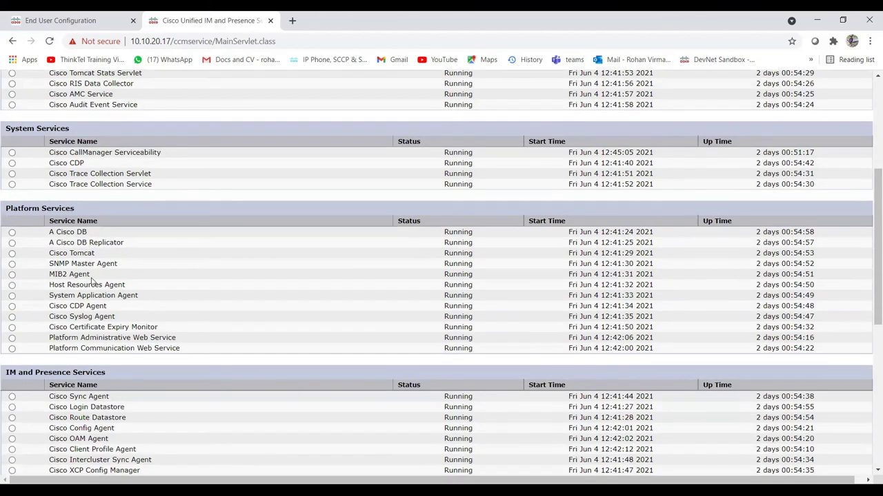
scroll(162, 278, down, 2)
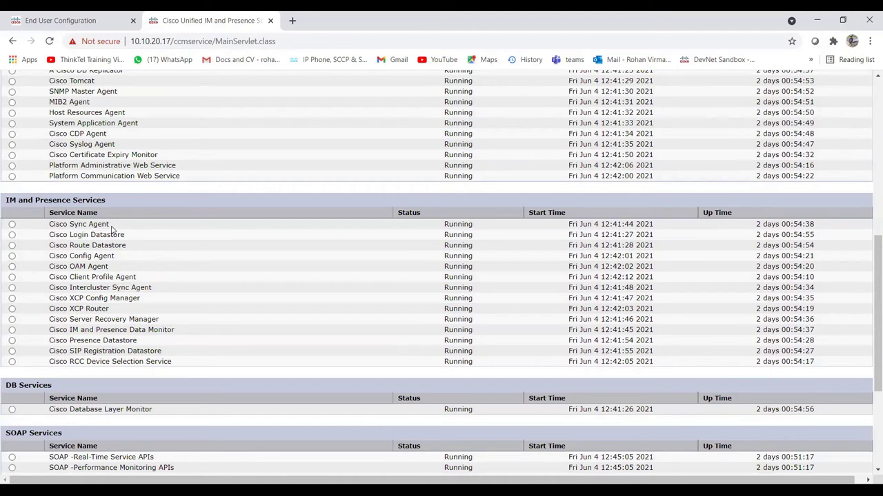
Highlight Cisco Sync Agent, Client Profile Agent and XCP Router rows, then select Cisco Sync Agent
drag(112, 229, 48, 233)
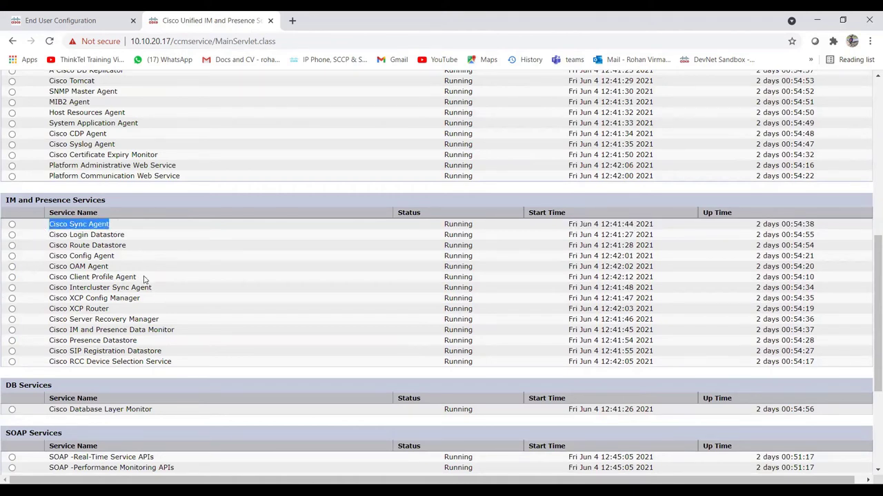
drag(145, 279, 48, 285)
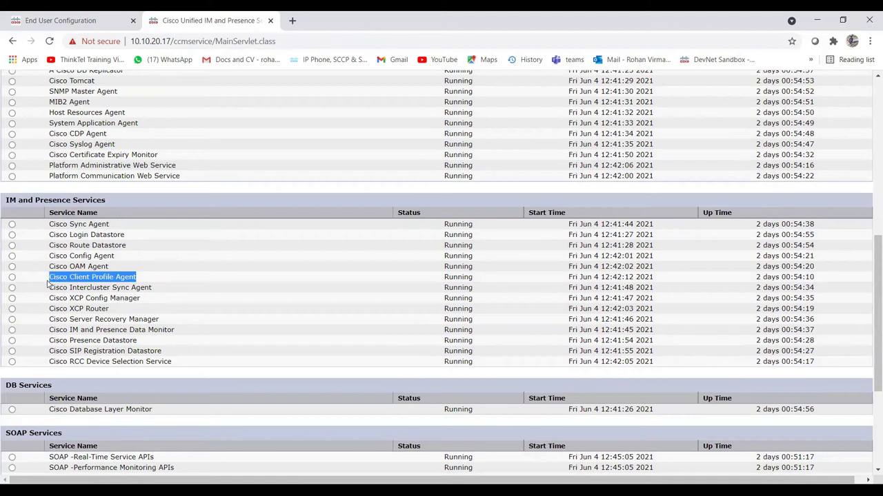
drag(111, 310, 48, 309)
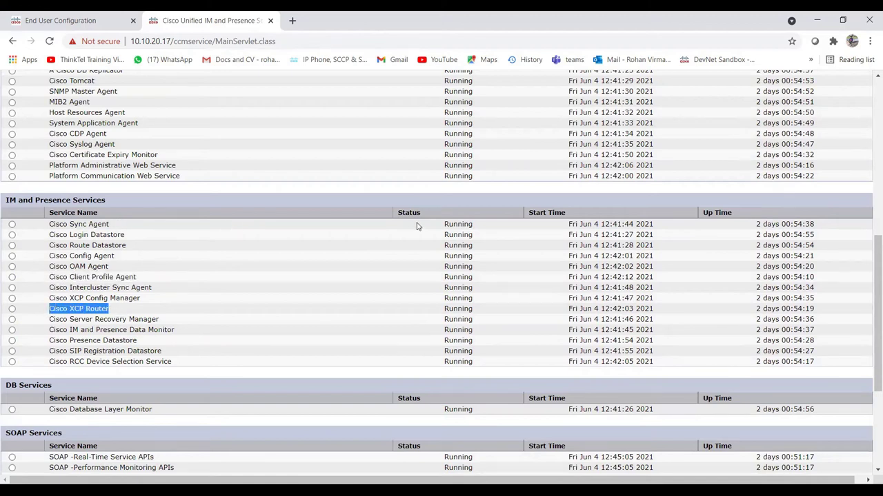
drag(417, 226, 207, 236)
drag(428, 256, 207, 268)
drag(435, 310, 512, 331)
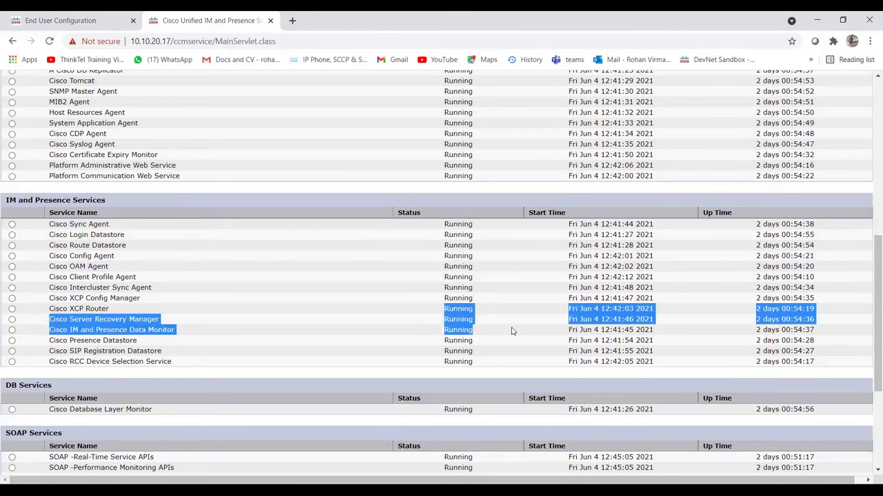
click(12, 224)
scroll(176, 361, down, 3)
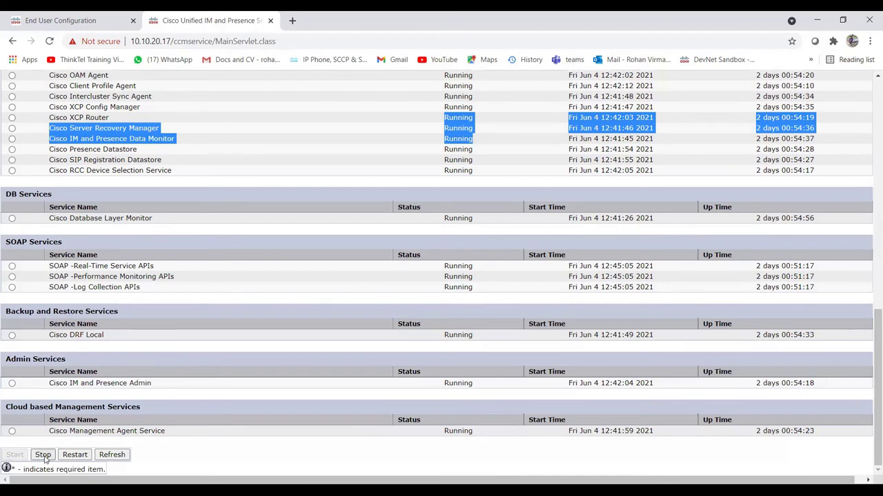
click(228, 300)
scroll(228, 301, up, 4)
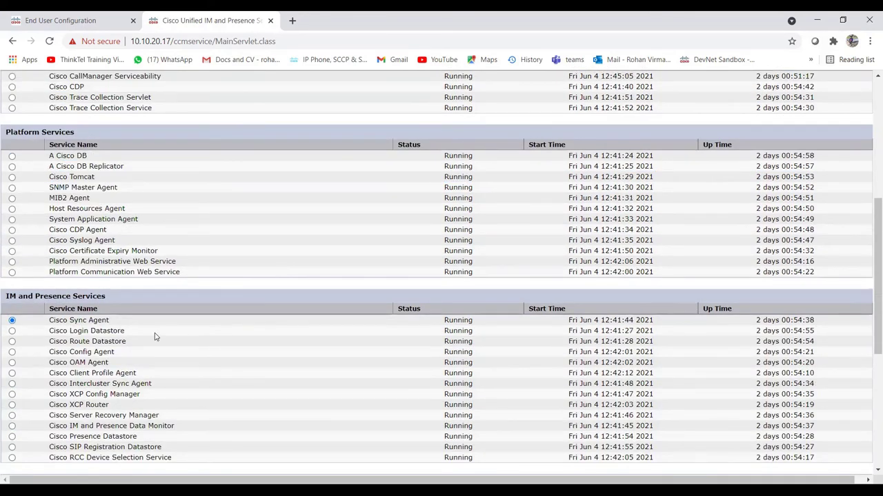
Try the Client Profile Agent, XCP Router and Sync Agent radio buttons, ending on Cisco Client Profile Agent
click(12, 373)
click(11, 407)
click(12, 373)
click(12, 321)
click(12, 373)
Stop Cisco Client Profile Agent and confirm with OK
scroll(83, 379, down, 4)
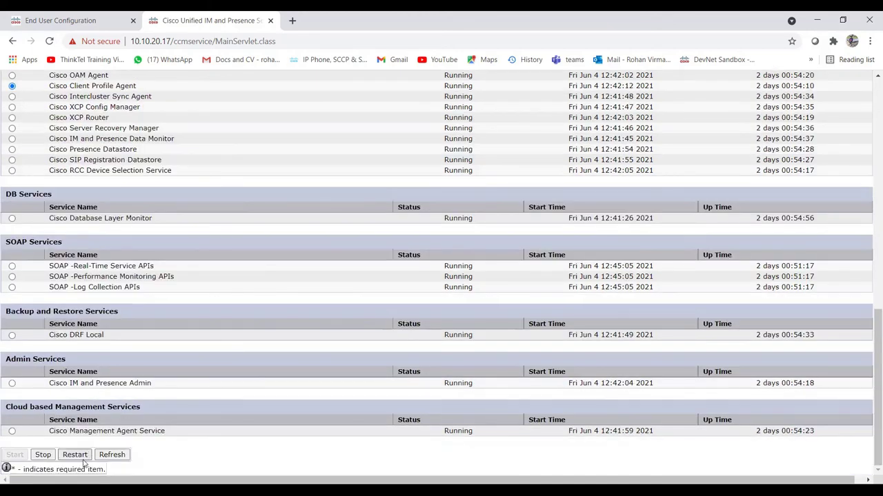
click(43, 455)
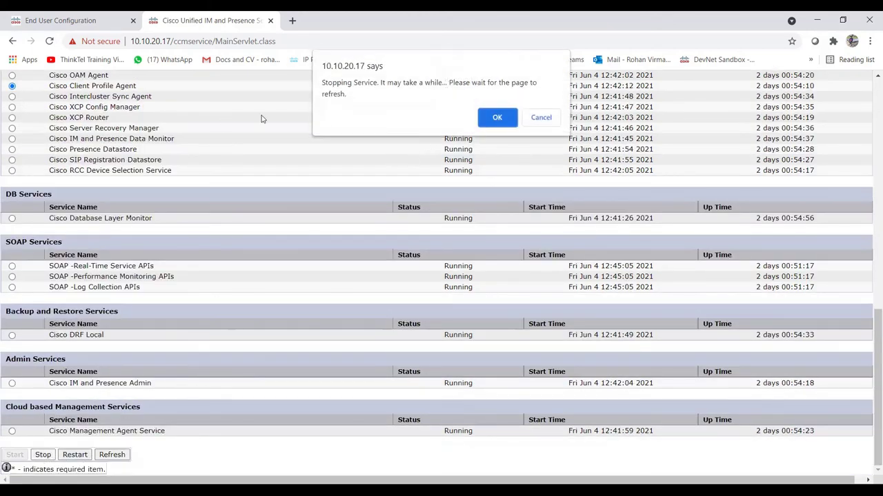
click(498, 117)
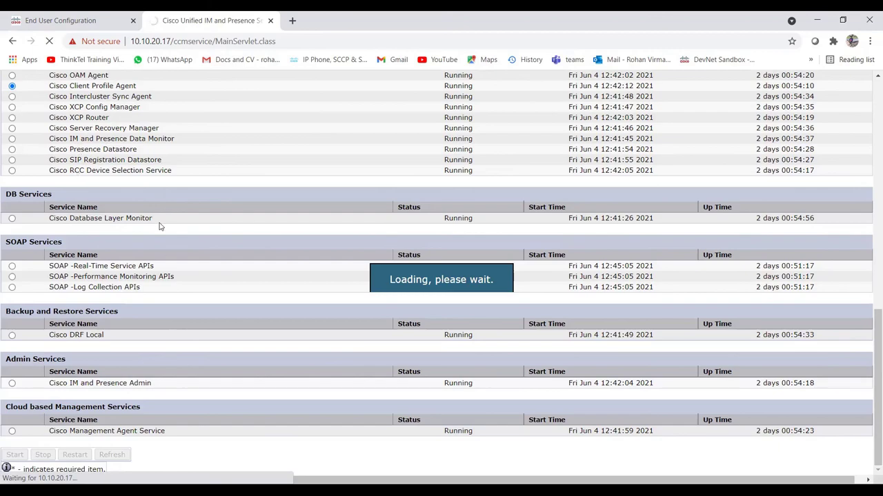
After the refresh, verify and highlight that Cisco Client Profile Agent now reads Not Running
scroll(184, 251, up, 3)
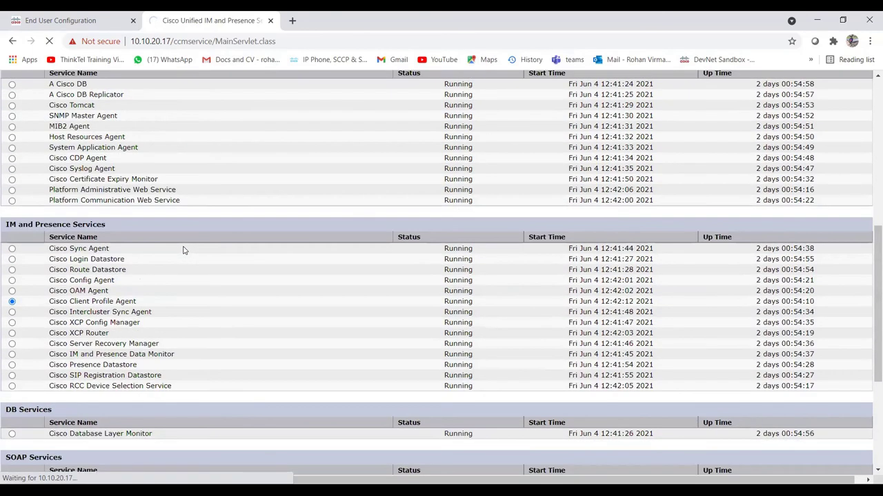
scroll(183, 251, down, 3)
scroll(184, 250, up, 8)
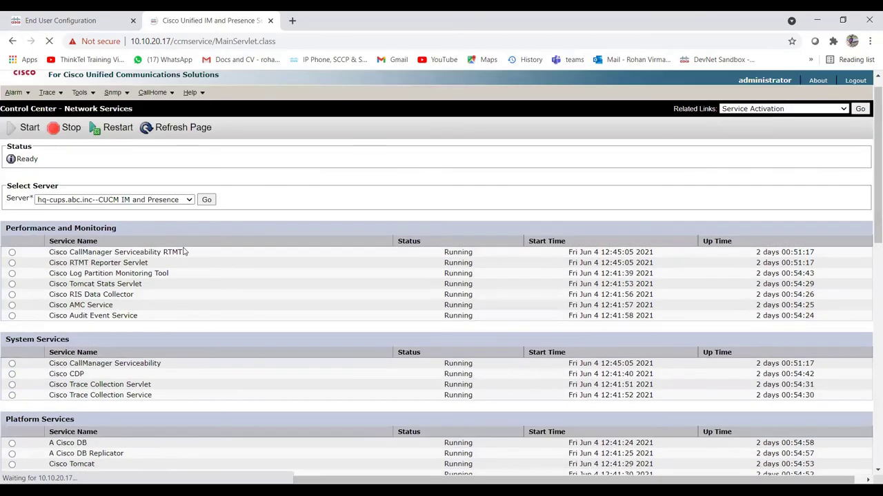
scroll(184, 252, down, 5)
scroll(183, 253, down, 4)
scroll(183, 252, up, 9)
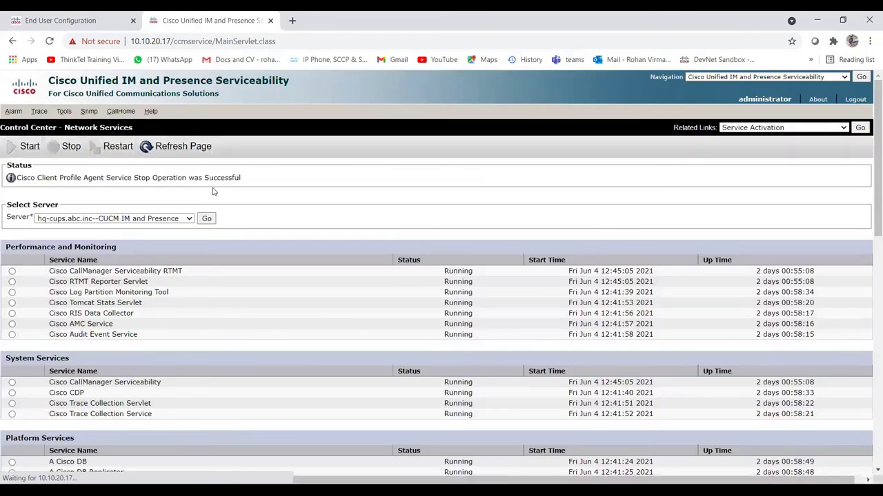
scroll(246, 301, down, 2)
scroll(247, 301, down, 5)
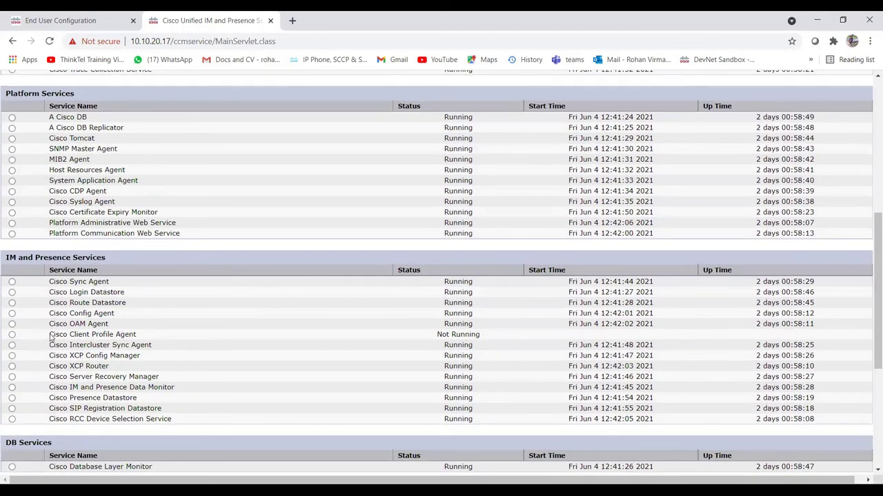
drag(46, 337, 145, 340)
drag(433, 336, 486, 341)
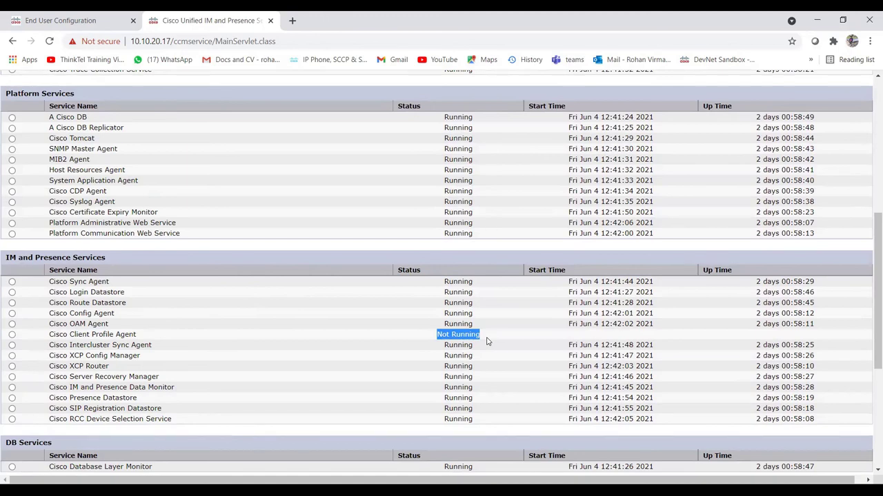
scroll(145, 369, up, 3)
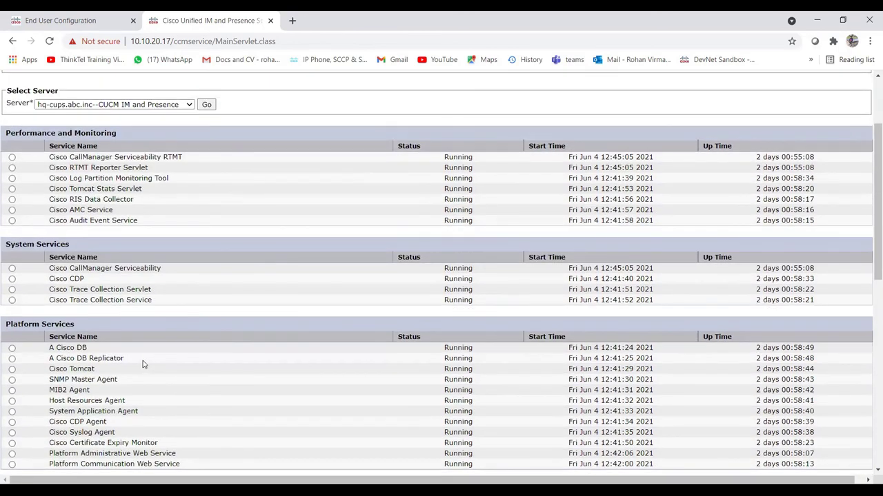
scroll(143, 364, up, 2)
click(81, 111)
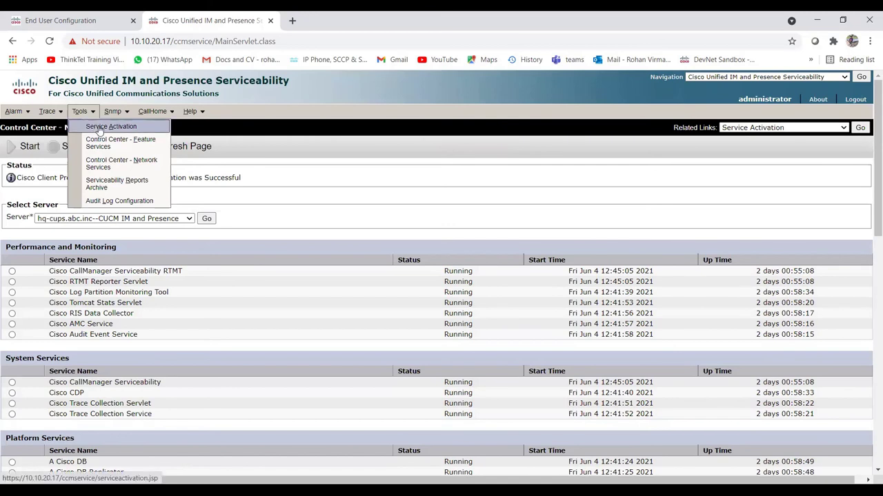
Open Service Activation and load the services of the hq-cups IM and Presence server
click(141, 184)
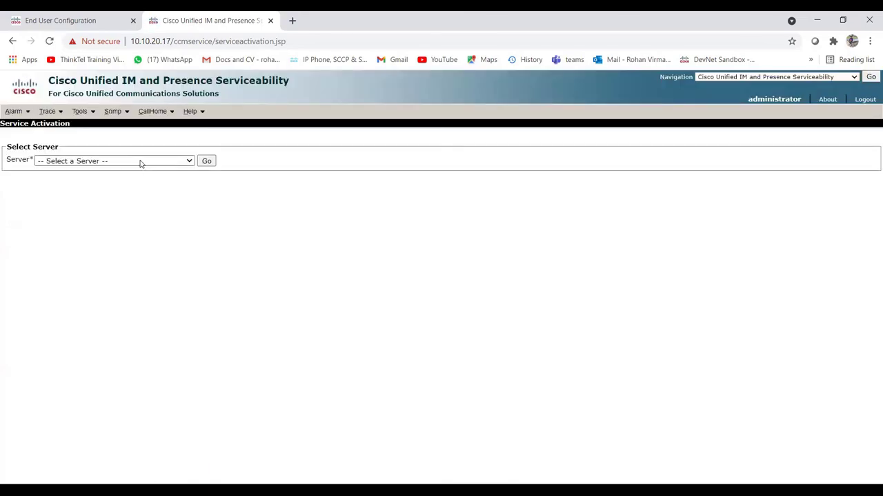
click(141, 161)
click(115, 197)
click(206, 162)
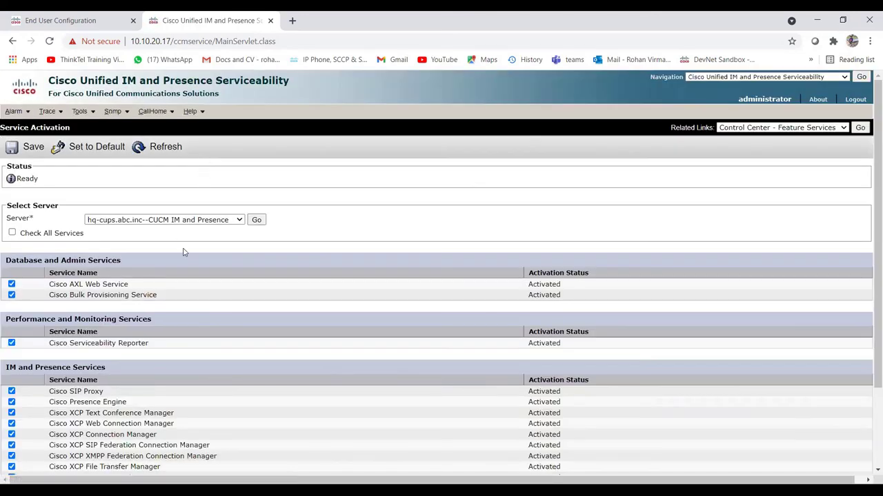
Deactivate Cisco SIP Proxy and Cisco Presence Engine, save, then advance to the Thank You slide
scroll(135, 282, down, 2)
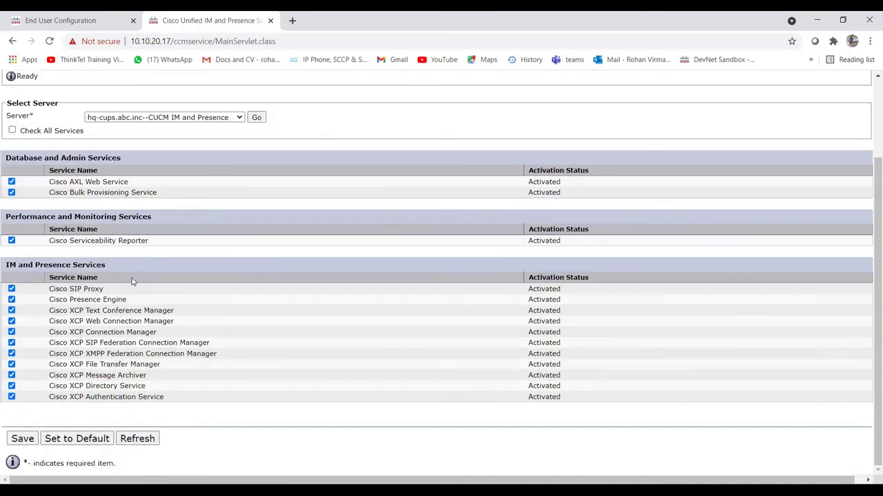
click(11, 288)
click(11, 299)
click(22, 440)
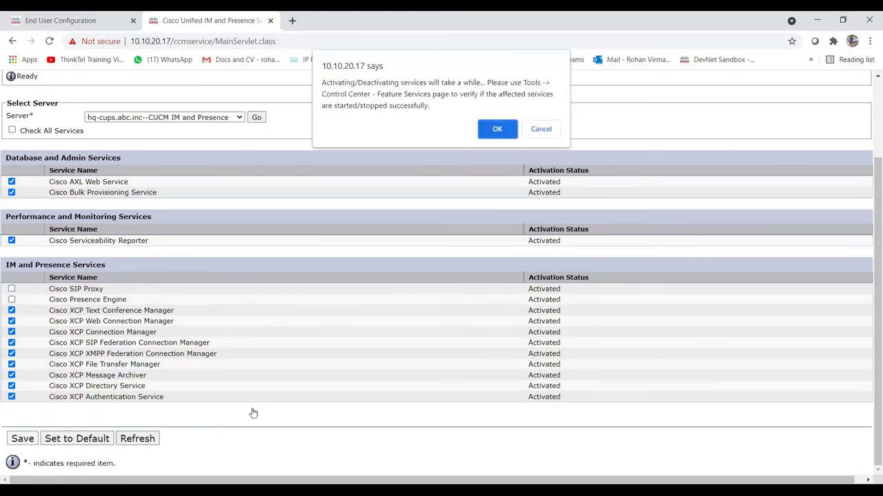
click(499, 129)
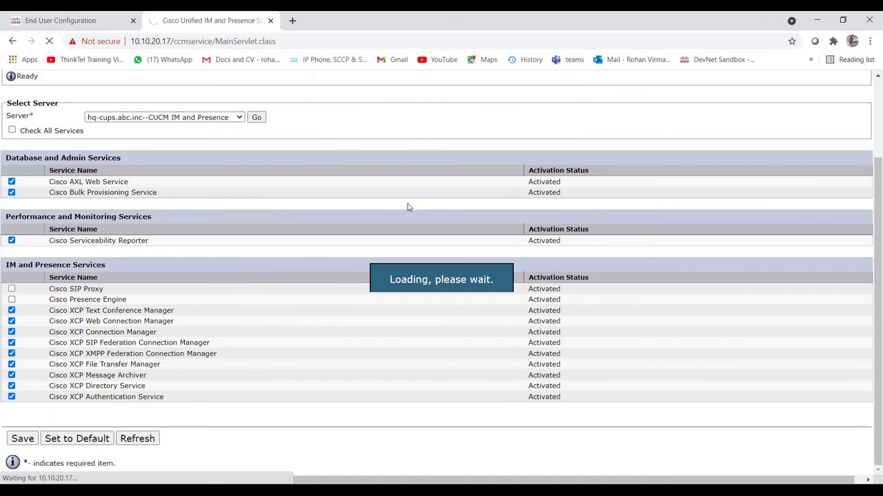
scroll(344, 185, up, 3)
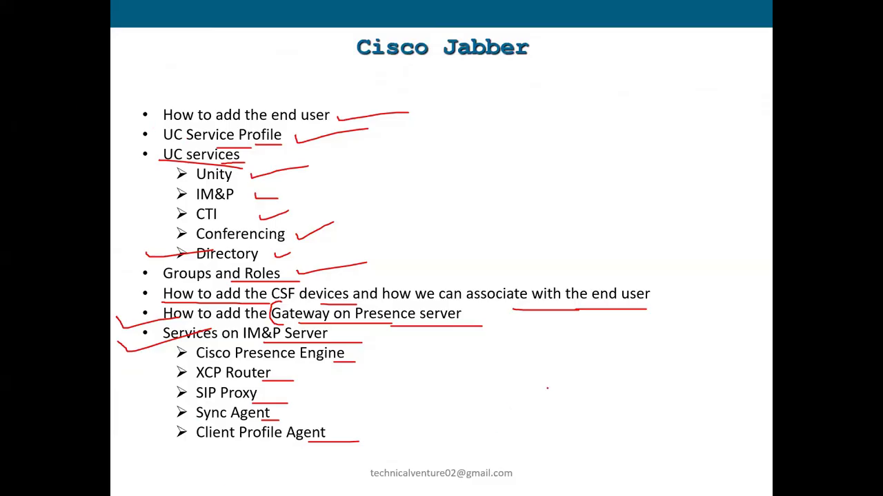
key(Right)
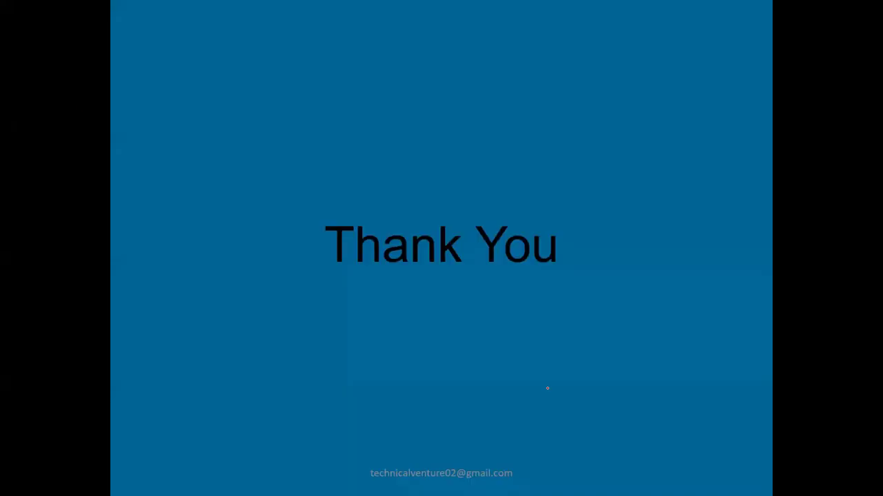